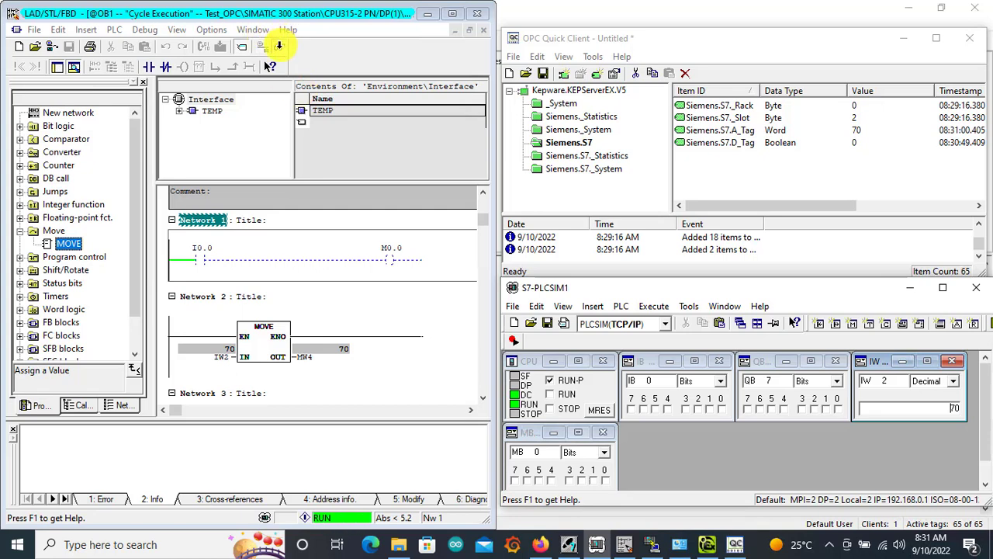
Stop monitoring OB1 and examine Network 3 of the ladder program for the addresses it uses
click(279, 46)
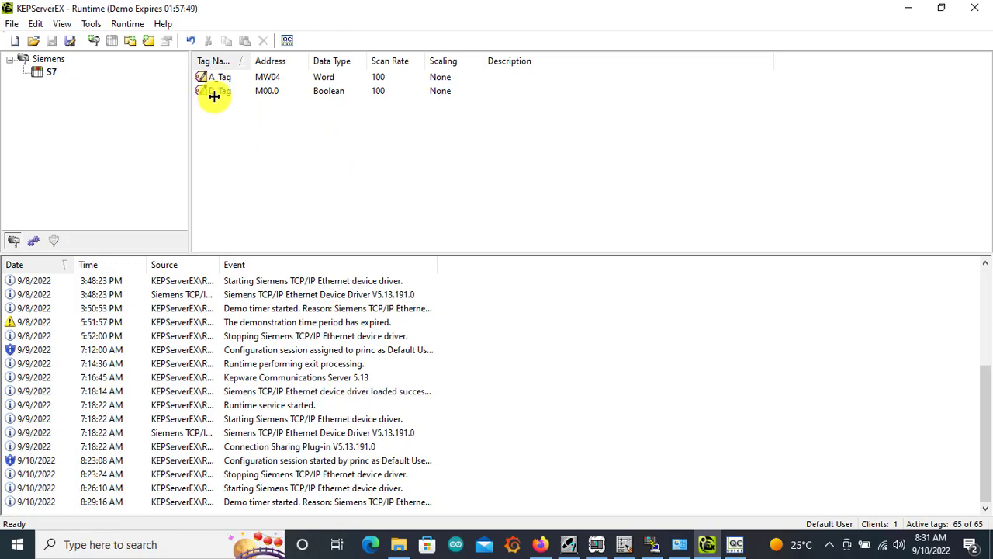
click(623, 545)
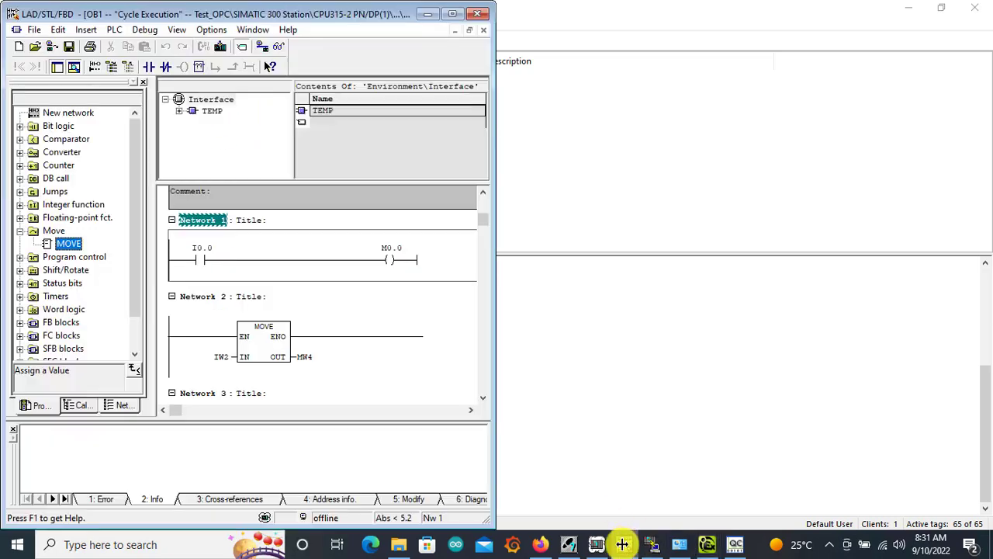
scroll(321, 333, down, 5)
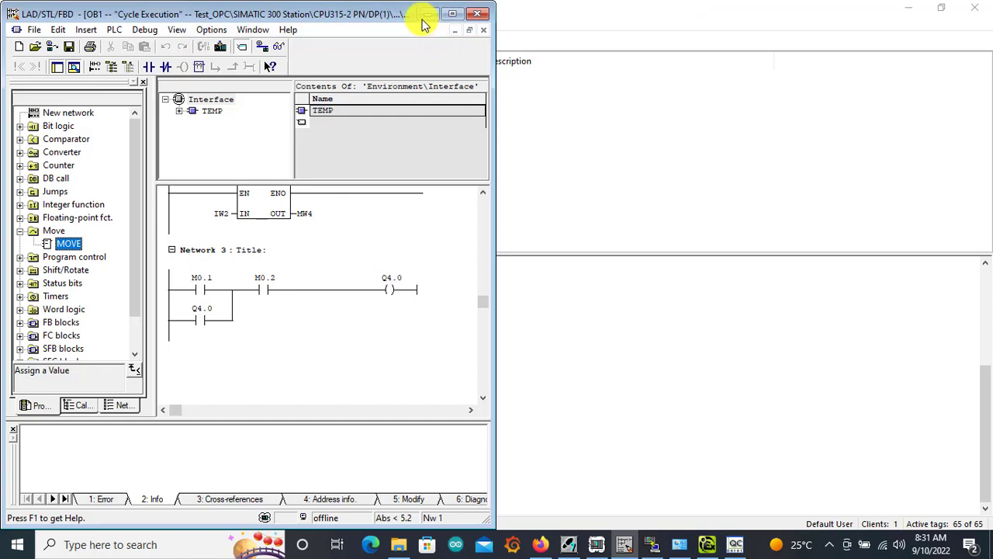
click(430, 14)
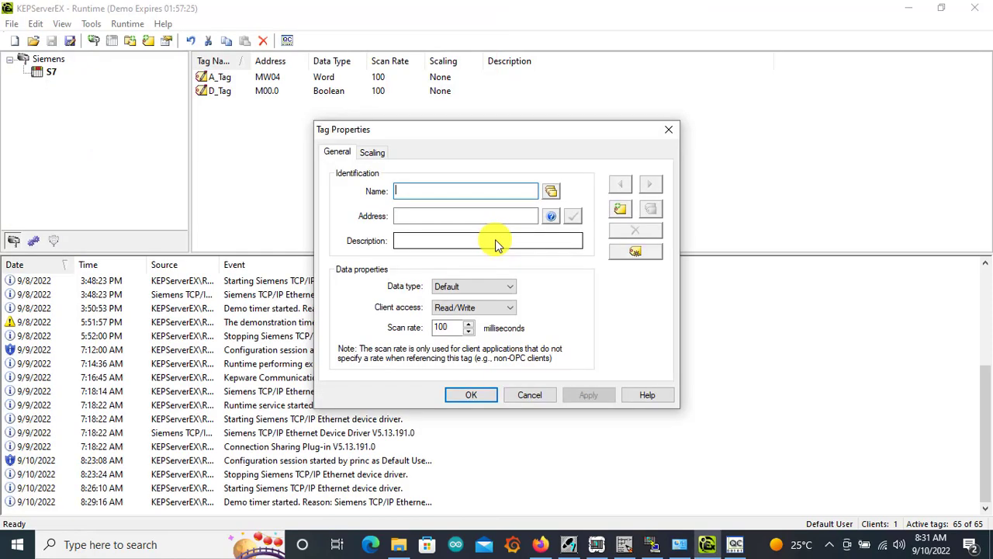
Name the new S7 tag ST_Tag and fill its address from the M00.0 - M65535.7 Boolean hint
text(S)
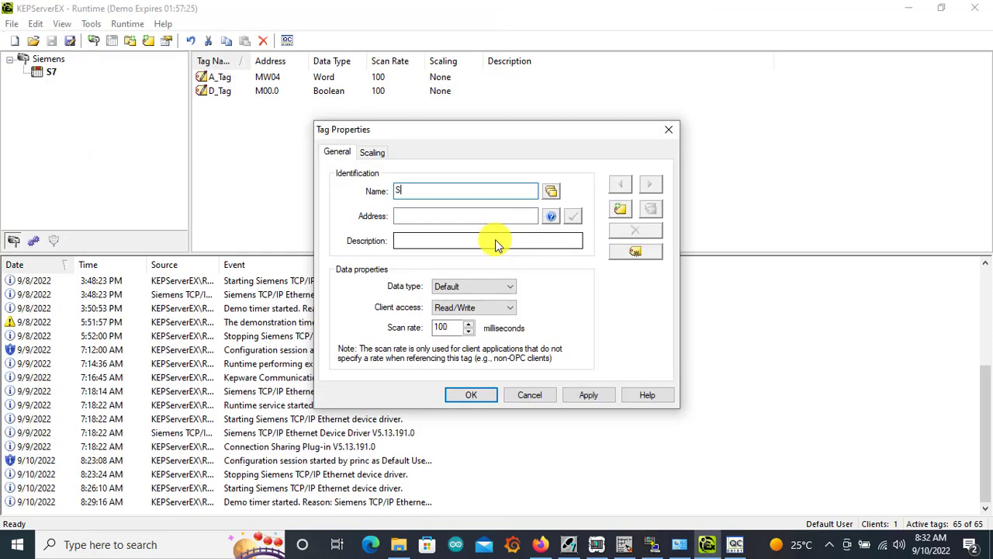
text(T_Tag)
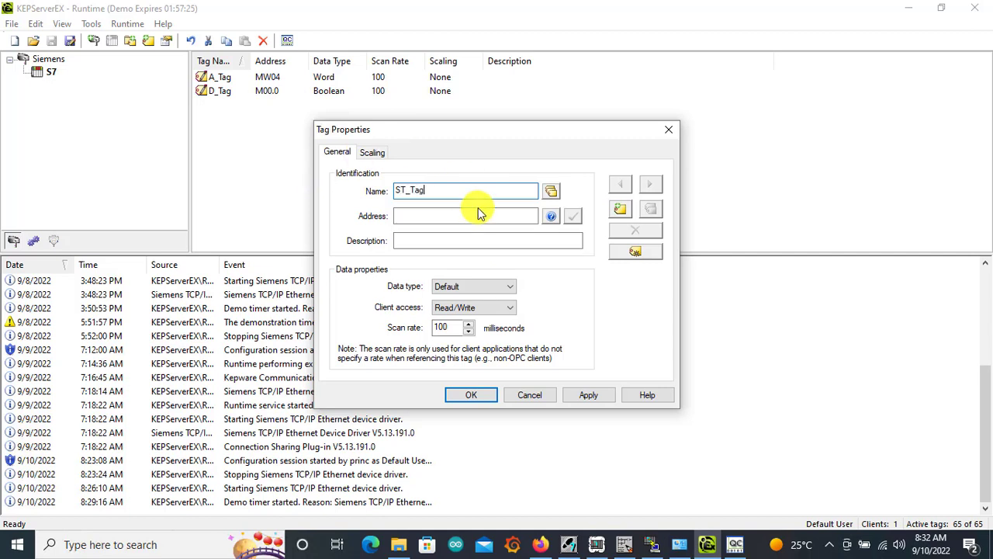
click(571, 217)
scroll(465, 241, down, 10)
click(421, 255)
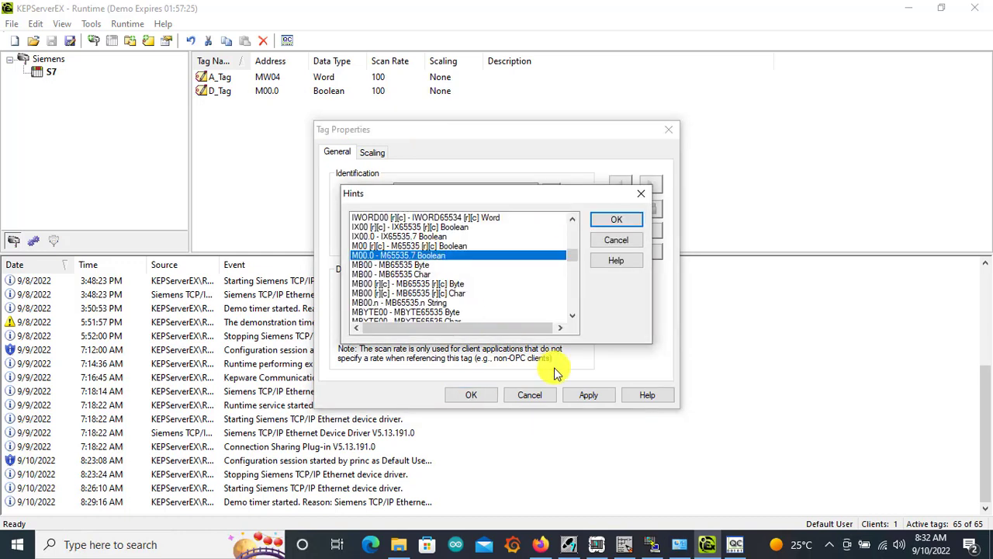
click(617, 217)
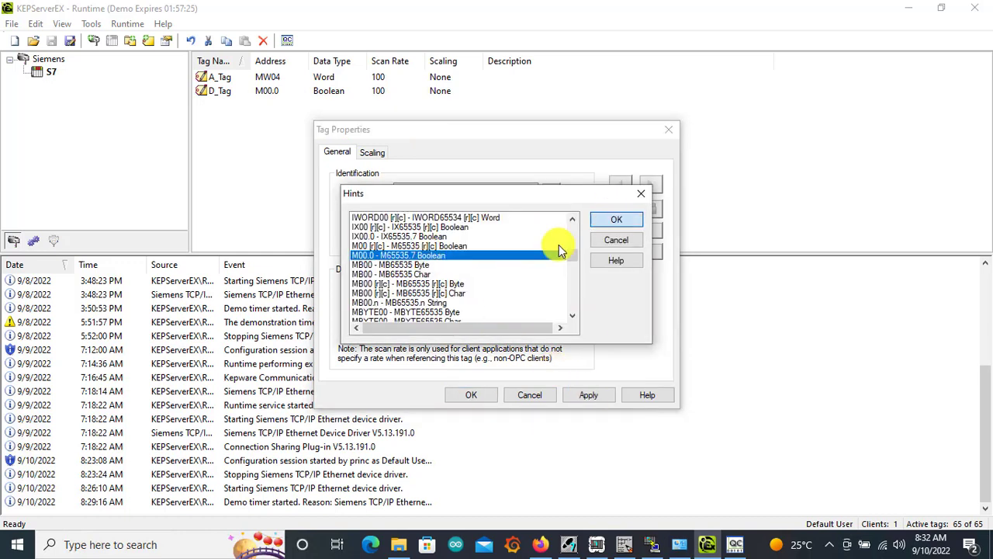
Shorten the ST_Tag address to M00.1, validate it and save the tag
key(BackSpace)
key(BackSpace)
key(BackSpace)
key(BackSpace)
key(BackSpace)
key(BackSpace)
key(BackSpace)
key(BackSpace)
key(BackSpace)
key(BackSpace)
key(BackSpace)
key(BackSpace)
key(BackSpace)
key(BackSpace)
key(BackSpace)
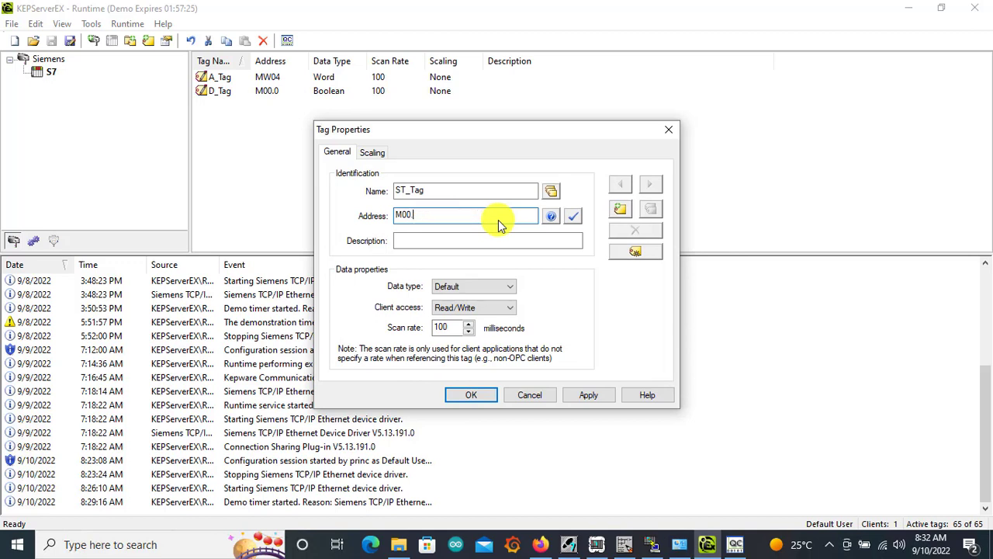
text(1)
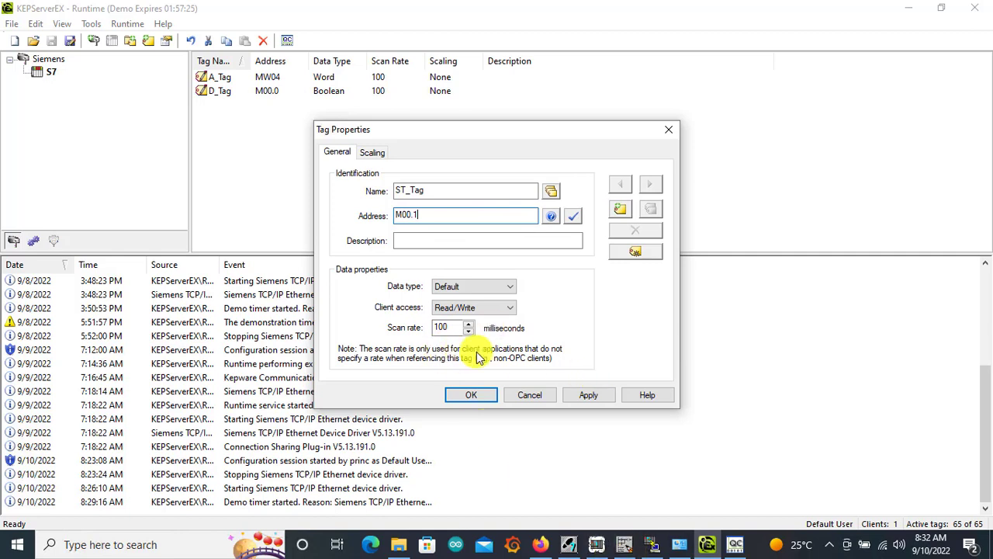
click(572, 218)
click(587, 396)
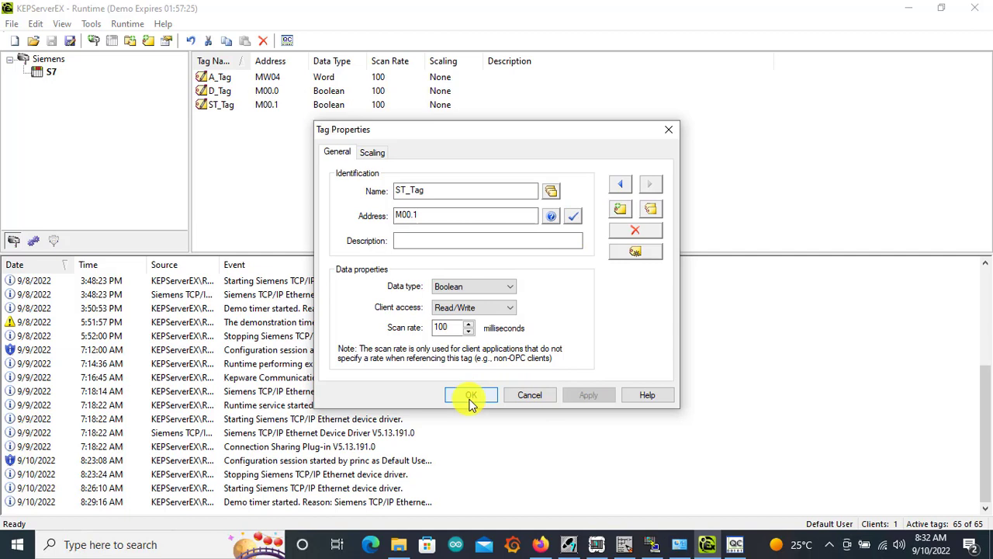
click(465, 396)
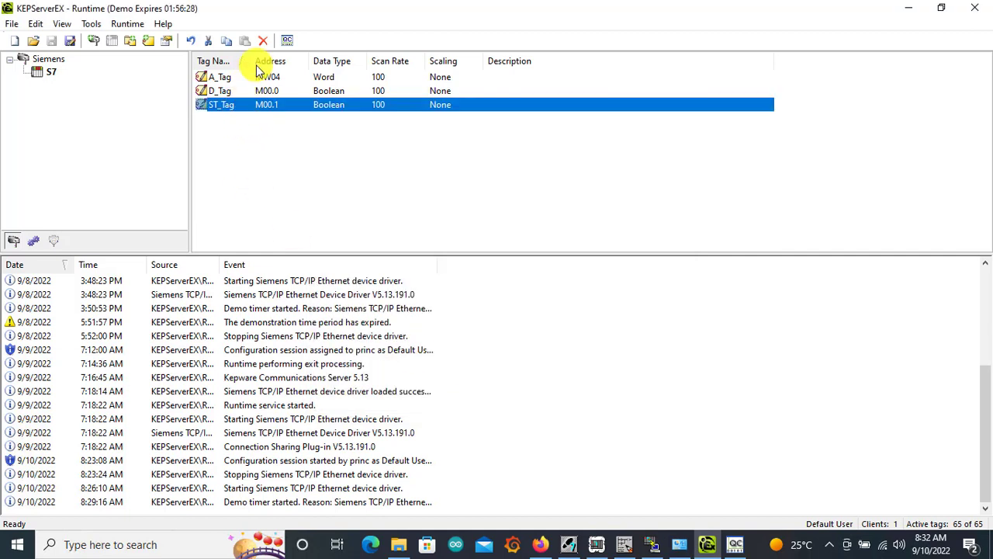
Add another tag named STP_Tag and fill its address from the M00.0 - M65535.7 Boolean hint
double_click(365, 163)
text(STP_Tag)
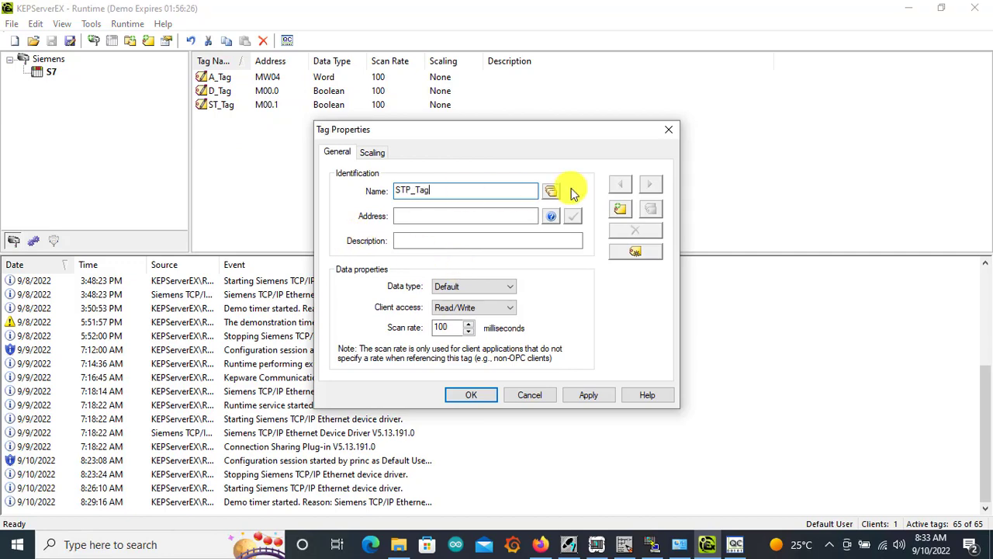
click(551, 215)
drag(574, 252, 572, 260)
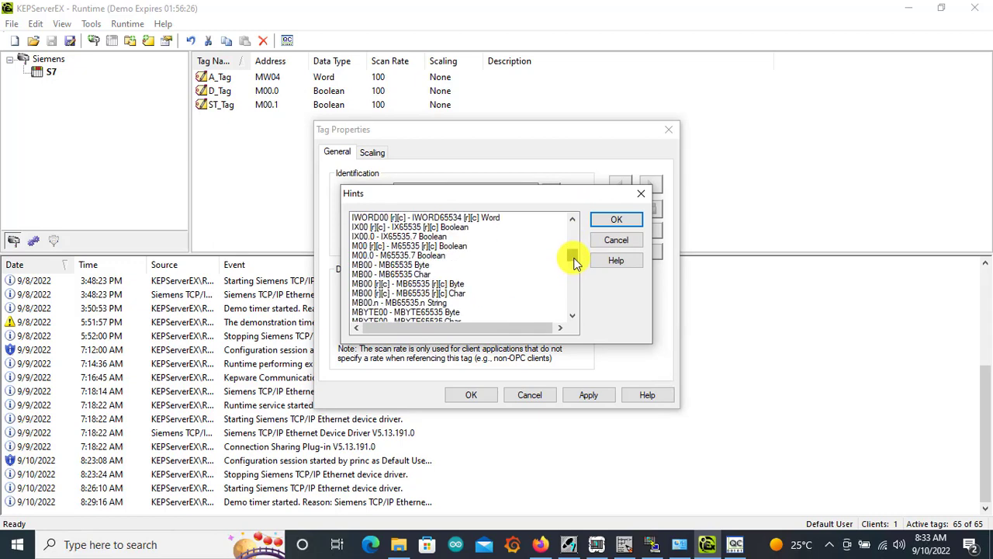
key(Return)
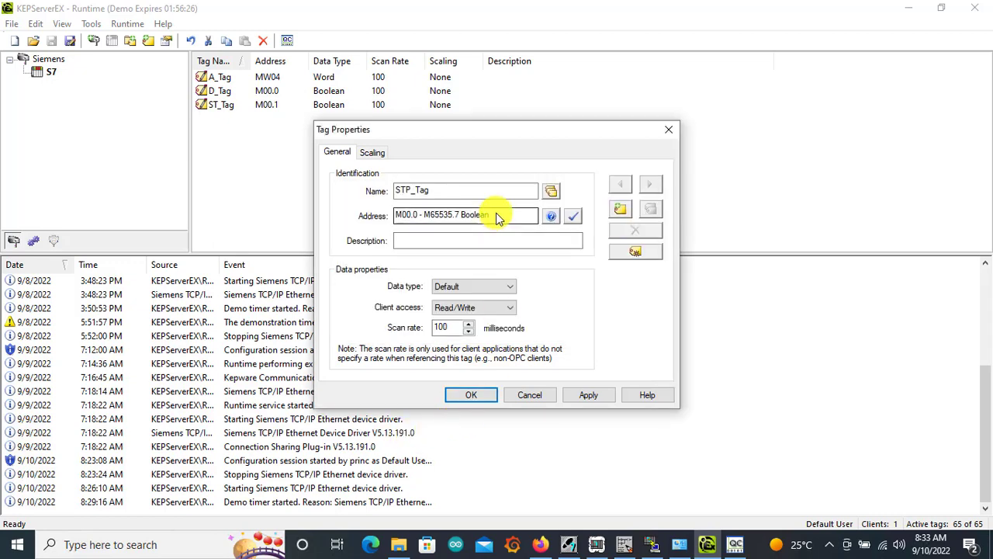
Change the STP_Tag address to M00.2 and save the tag
key(BackSpace)
key(BackSpace)
key(BackSpace)
key(BackSpace)
key(BackSpace)
key(BackSpace)
key(BackSpace)
key(BackSpace)
key(BackSpace)
key(BackSpace)
key(BackSpace)
key(BackSpace)
key(BackSpace)
key(BackSpace)
key(BackSpace)
key(BackSpace)
key(BackSpace)
key(BackSpace)
key(BackSpace)
key(BackSpace)
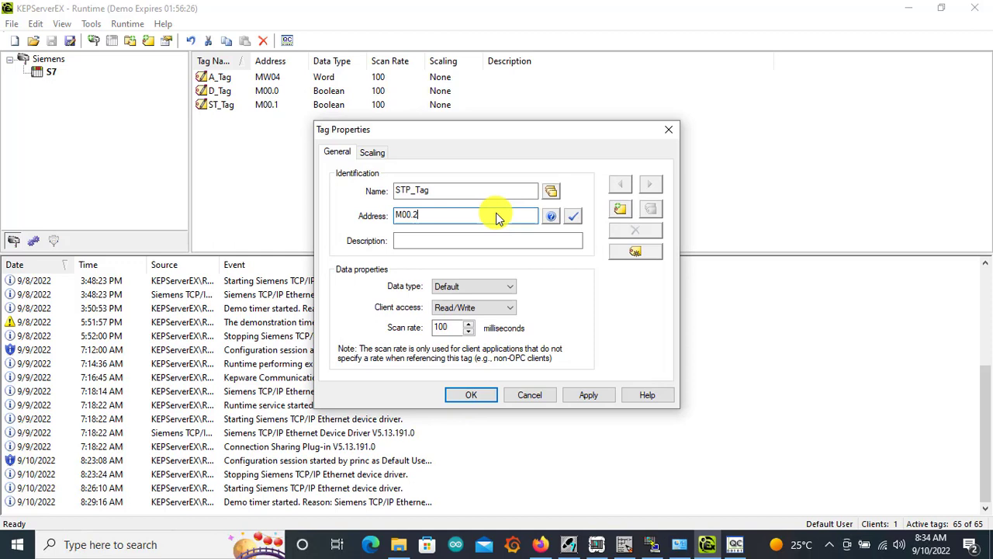
click(593, 396)
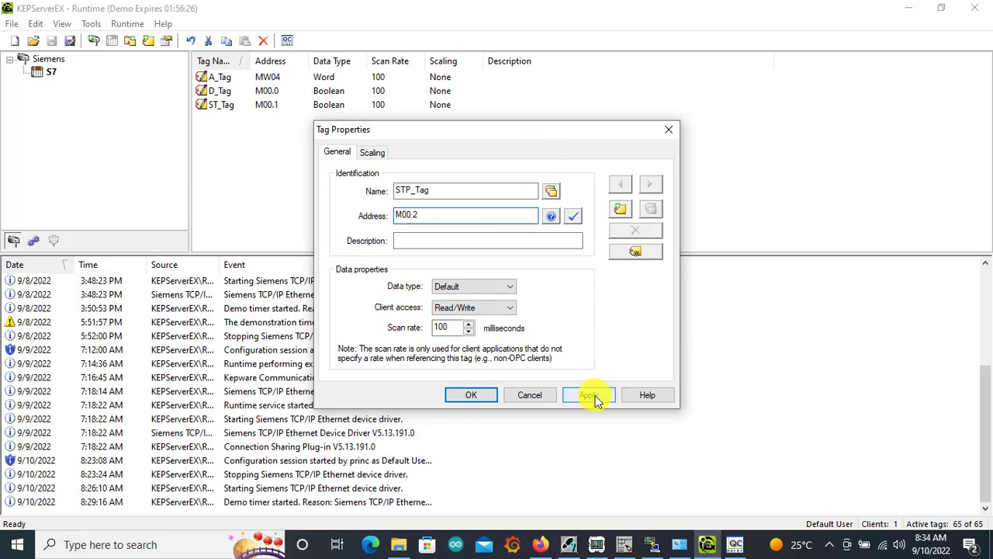
click(471, 396)
Create a tag named Q_Tag with the address Q04.0 under the S7 device
right_click(237, 122)
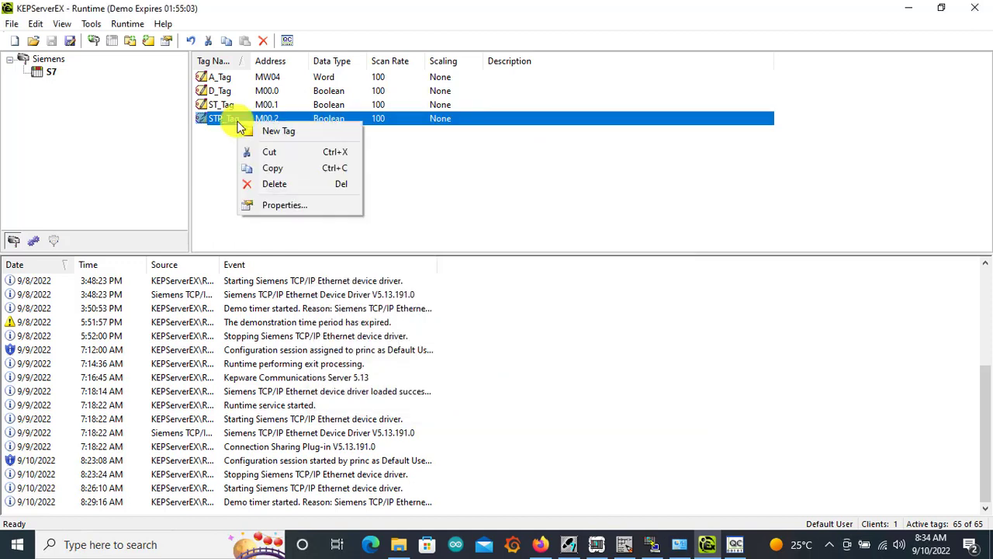
click(277, 132)
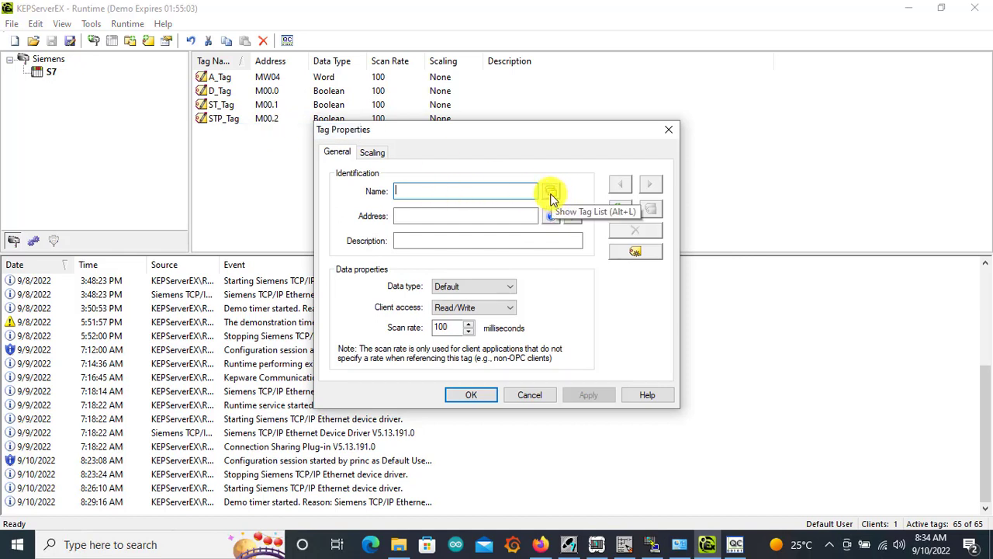
text(Q)
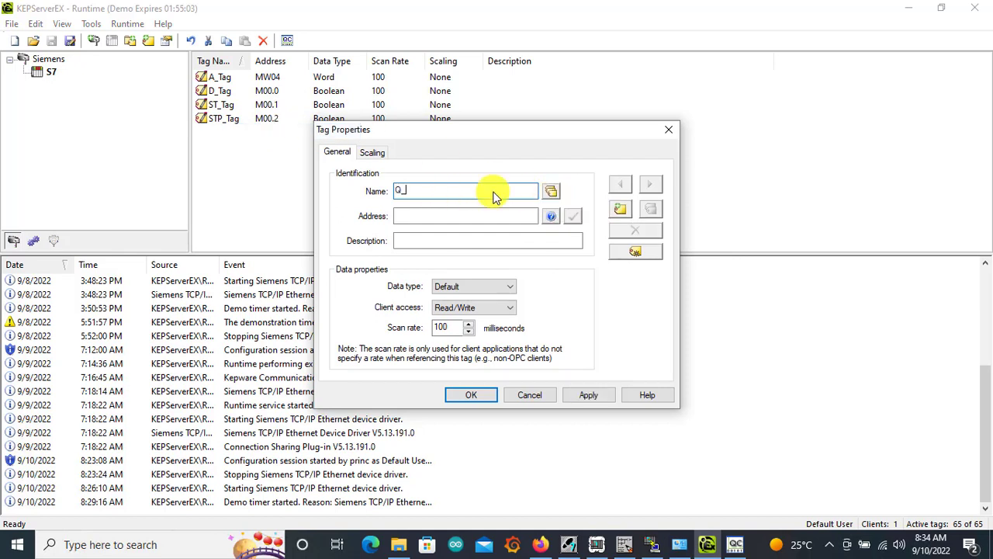
text(_Tag)
click(495, 217)
text(Q00.0)
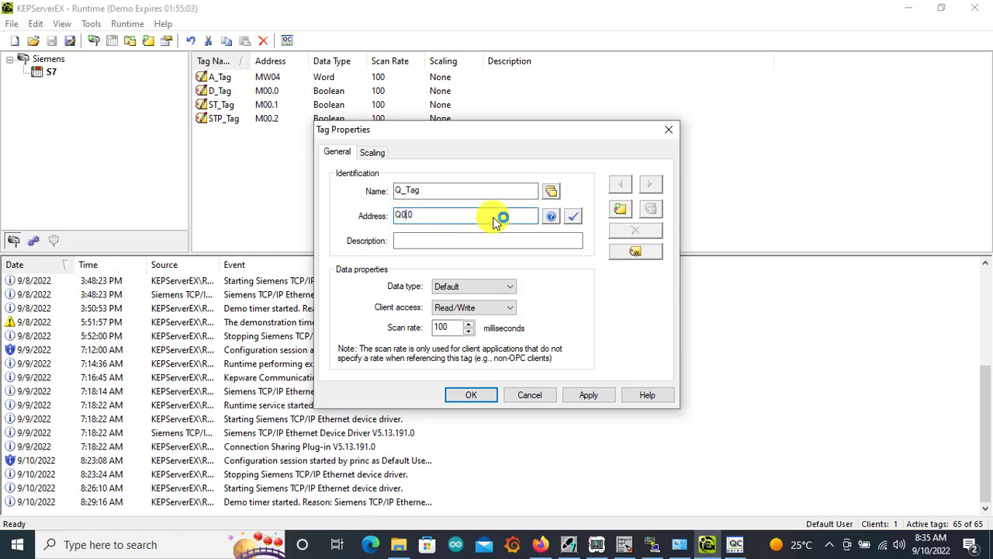
key(Return)
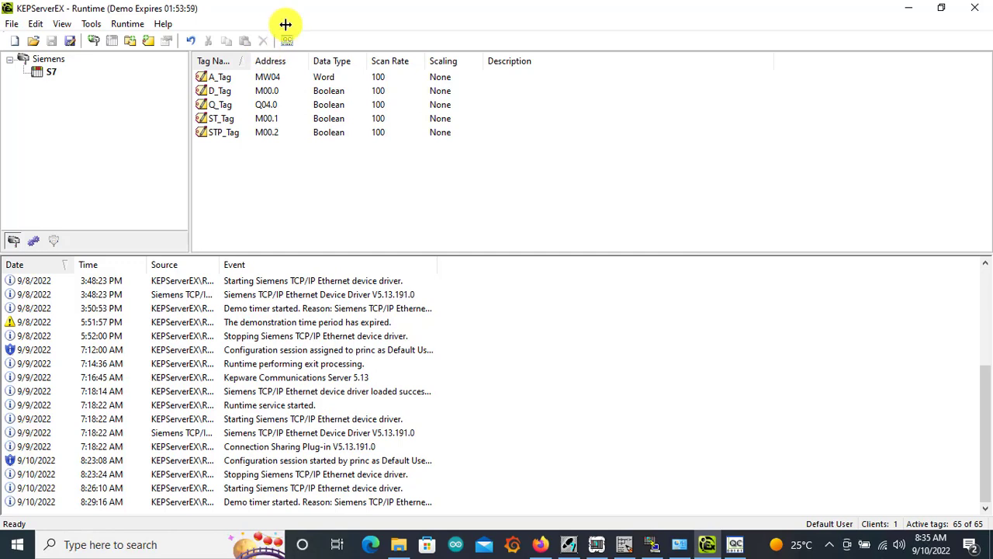
Launch OPC Quick Client, move its window aside and show the items of the Siemens.S7 group
click(285, 39)
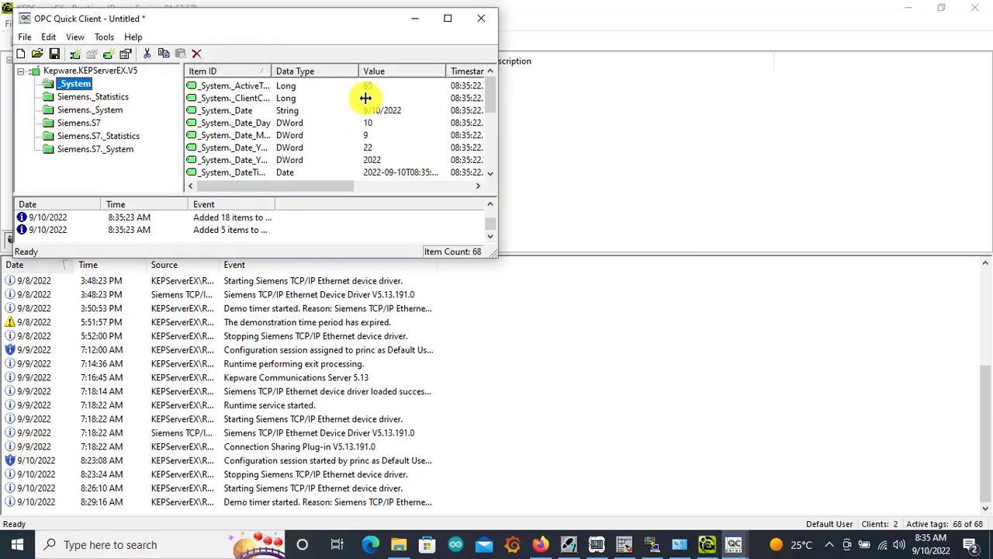
drag(311, 20, 835, 111)
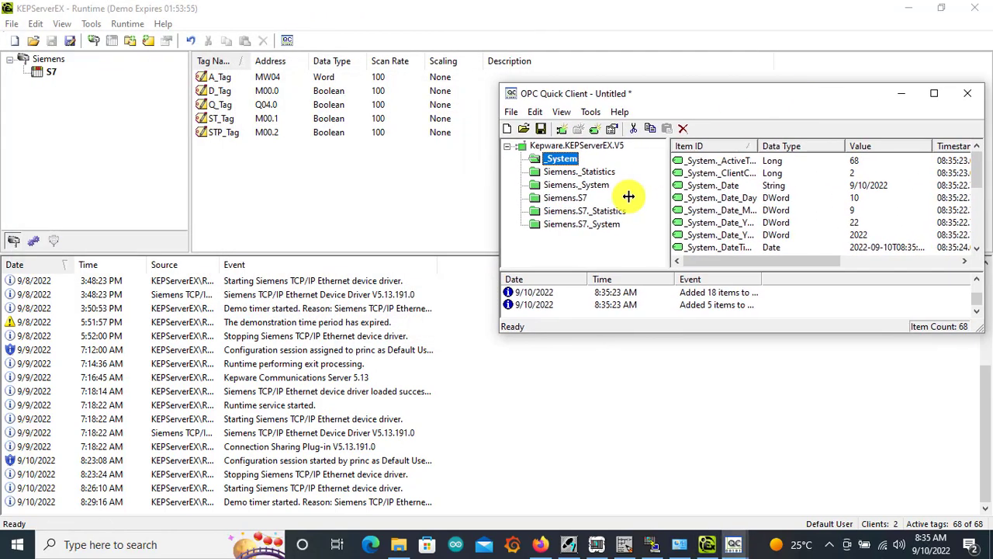
click(566, 200)
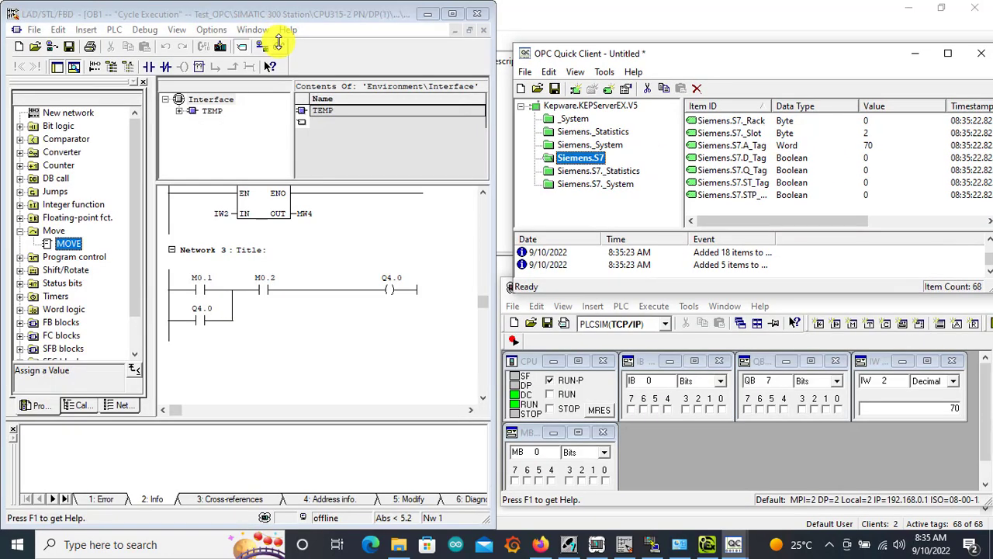
Monitor Network 3 of OB1 while toggling bits M0.1 and M0.2 in PLCSIM to test the new tags, and stop monitoring
click(475, 231)
click(482, 193)
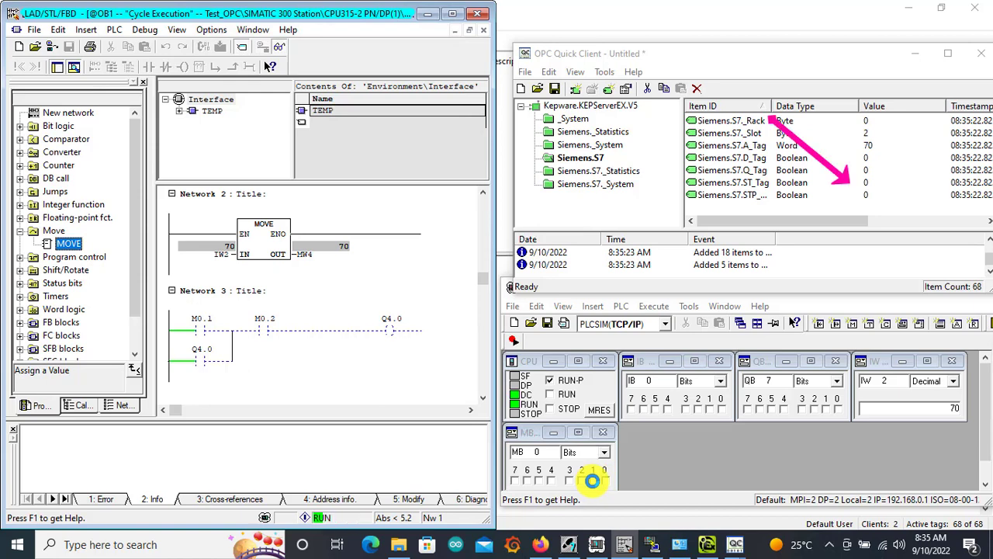
click(592, 481)
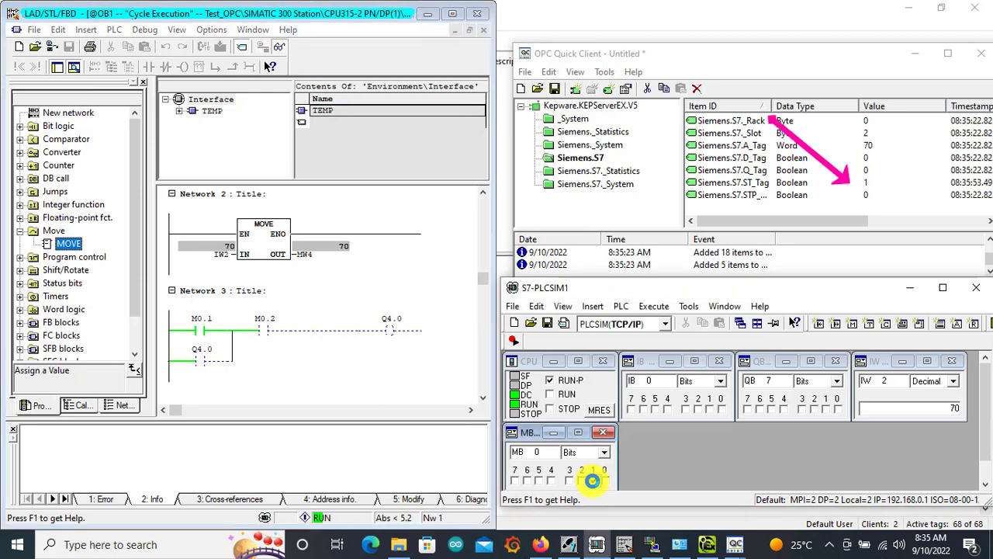
click(583, 480)
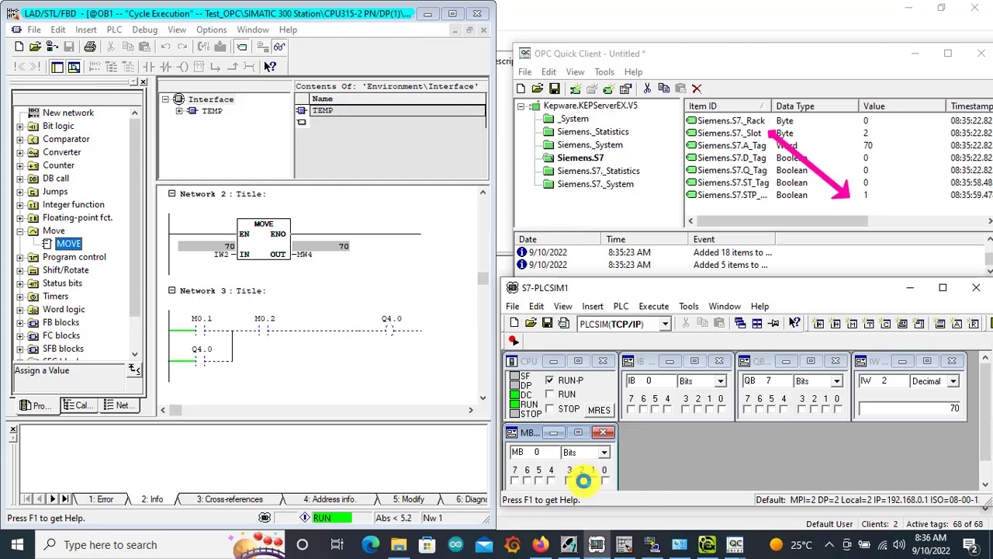
click(583, 481)
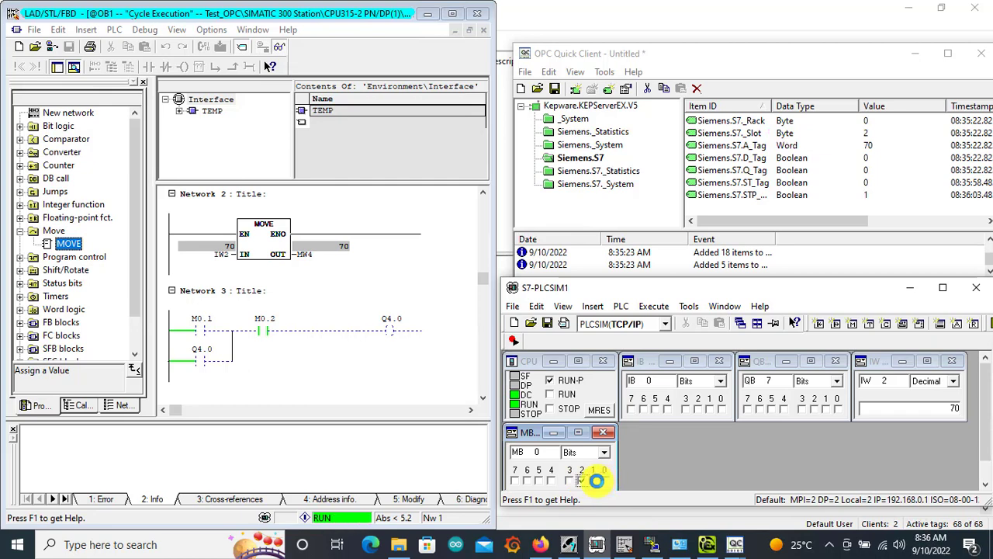
click(596, 480)
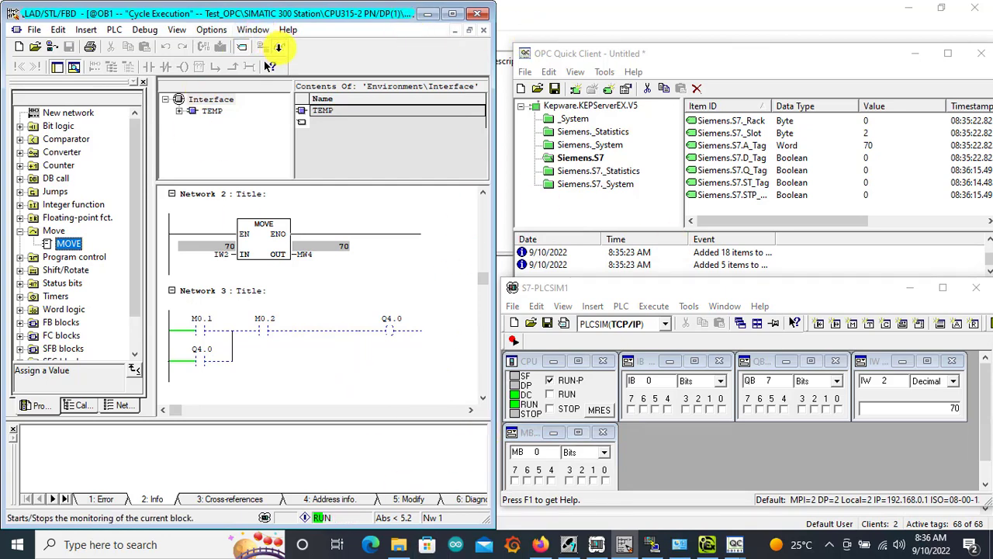
click(263, 47)
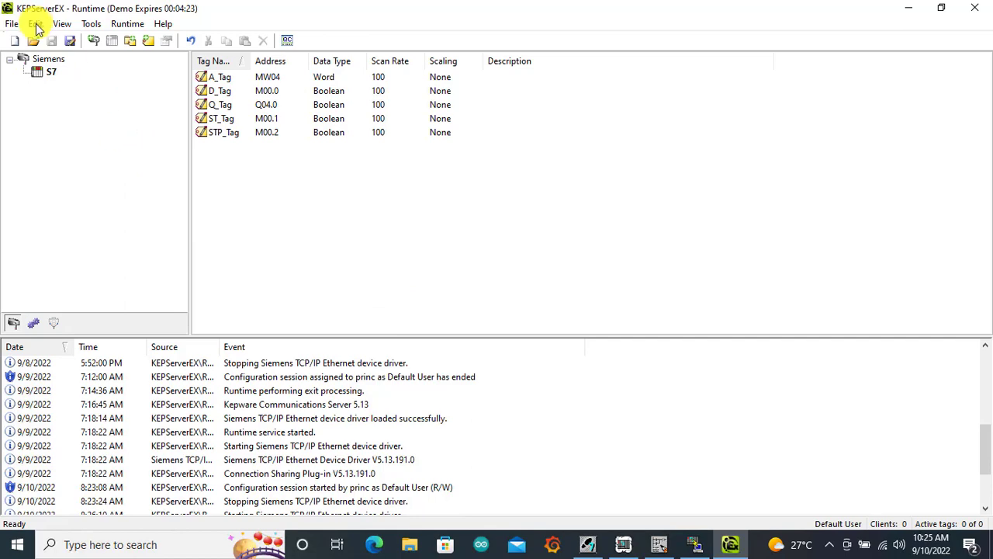
Open the alias map in KEPServerEX and select the OPC_Connect alias mapped to Siemens.S7
click(35, 24)
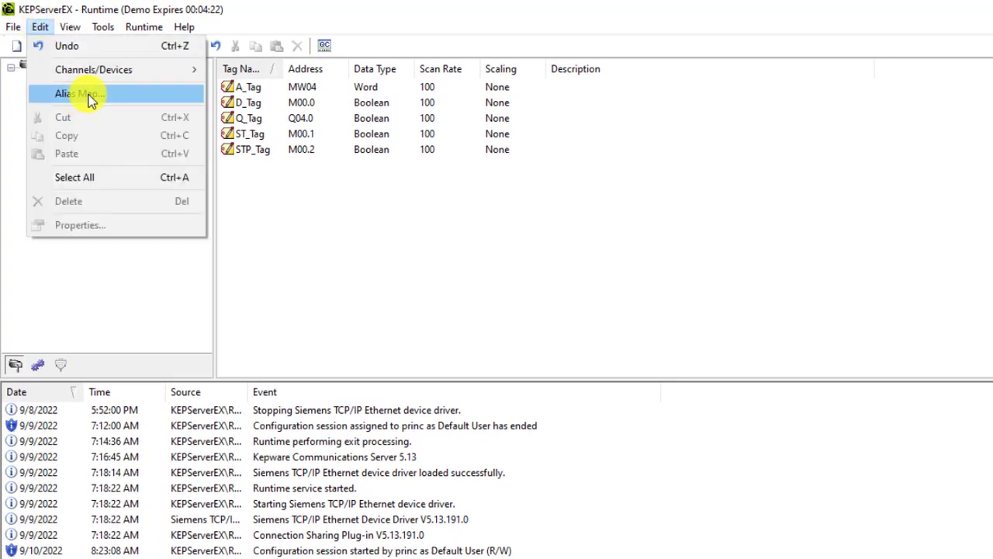
click(87, 95)
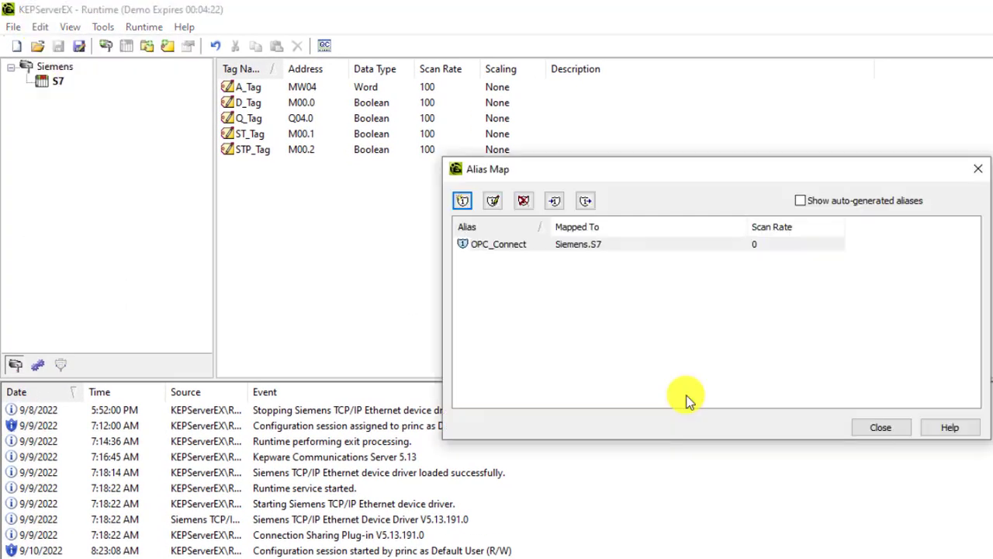
click(585, 326)
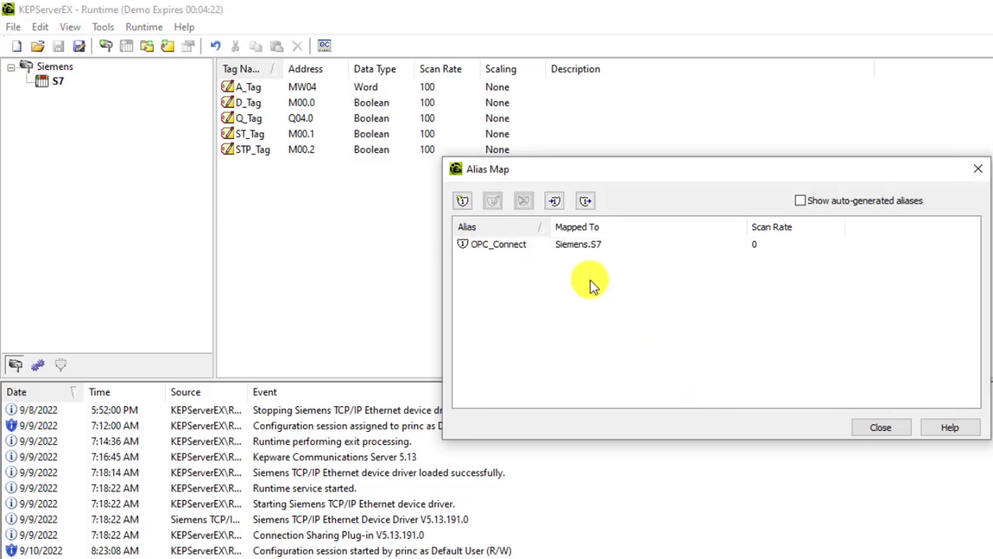
click(594, 248)
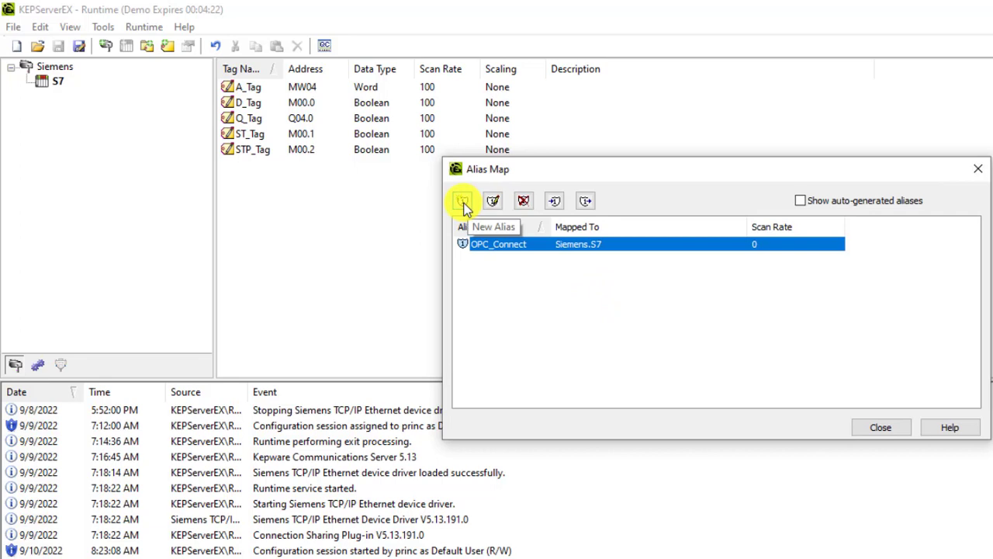
Create a new alias named OPC_Connect1 mapped to the Siemens.S7 device, keeping the scan rate override at 0
click(463, 204)
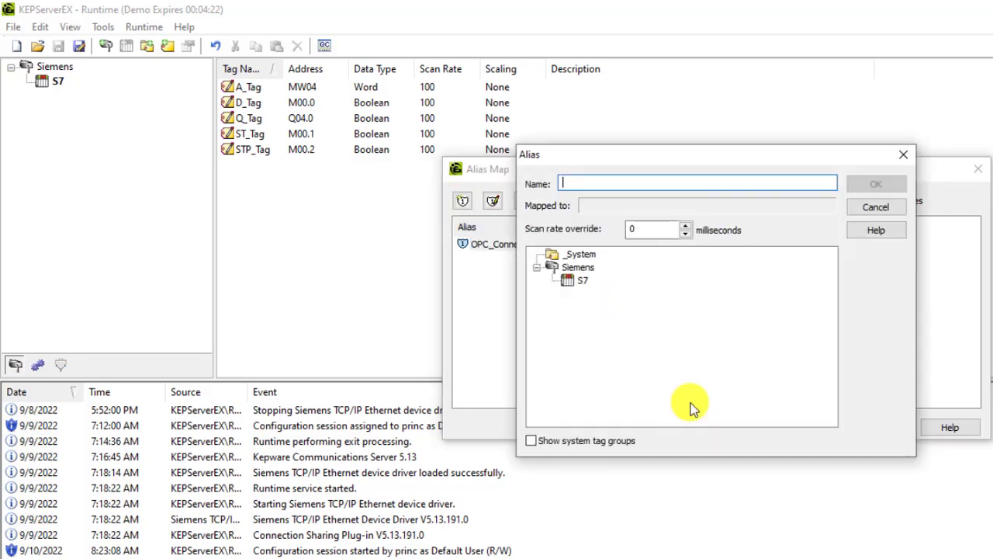
text(OPC_Connect1)
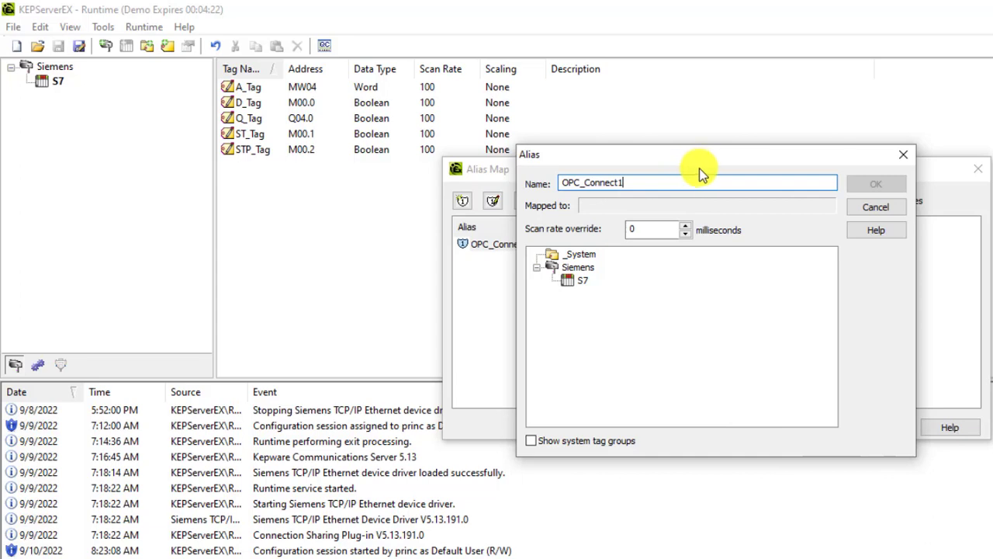
drag(708, 158, 655, 160)
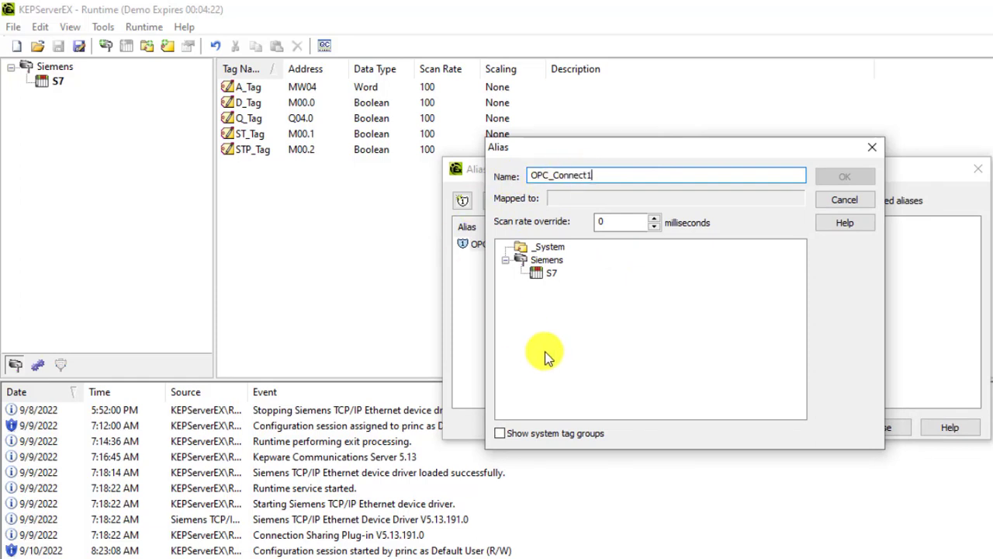
click(547, 274)
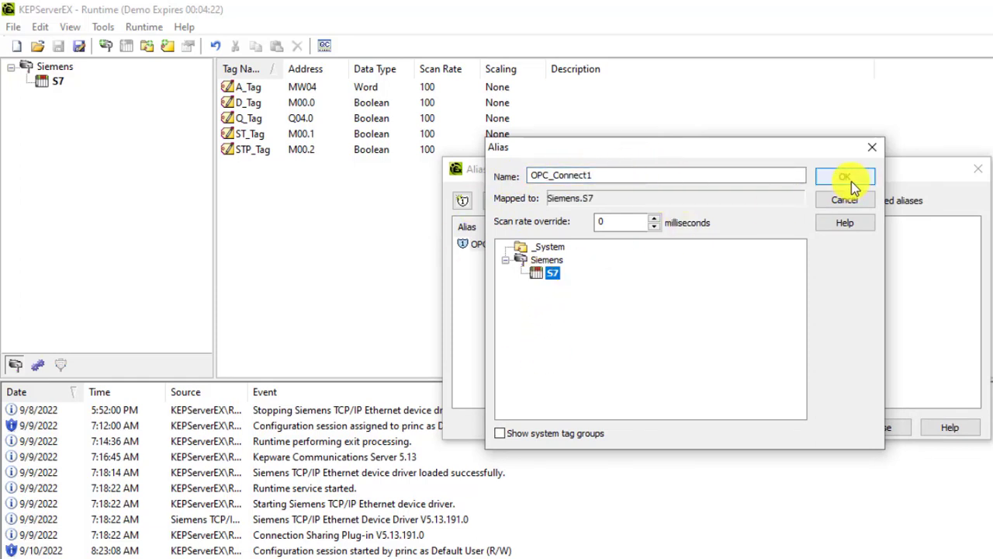
click(846, 178)
Copy the OPC_Connect1 alias entry to the clipboard and close the alias map
click(570, 261)
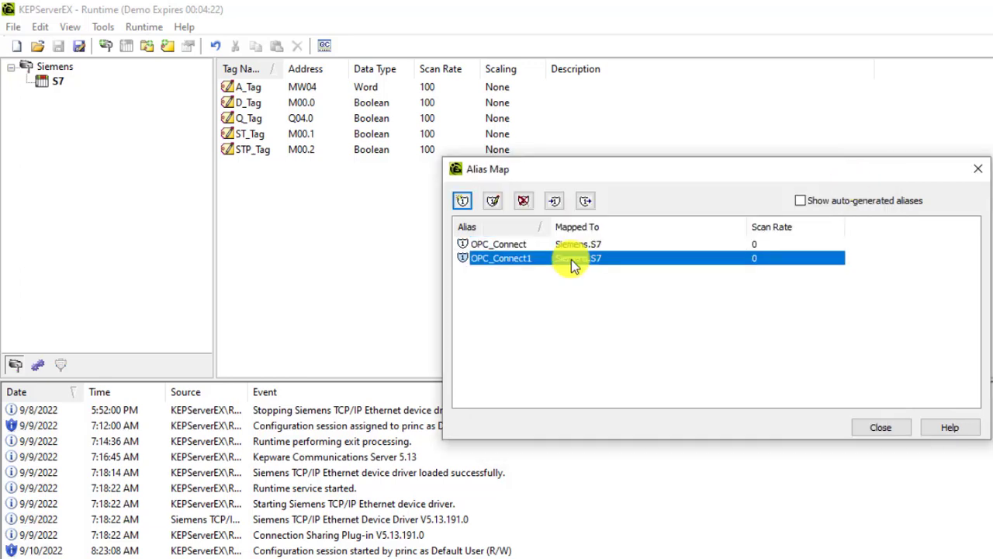
right_click(517, 262)
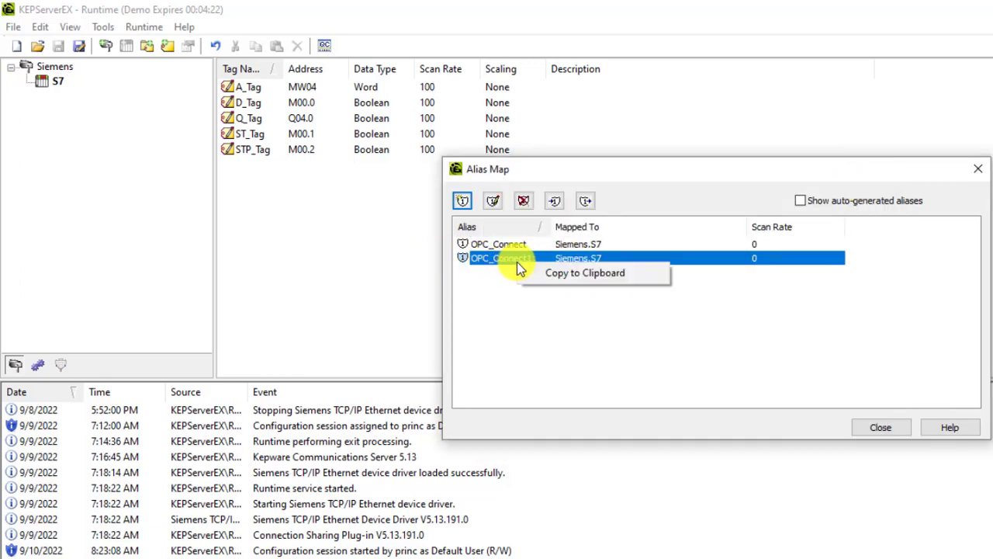
click(557, 276)
click(977, 169)
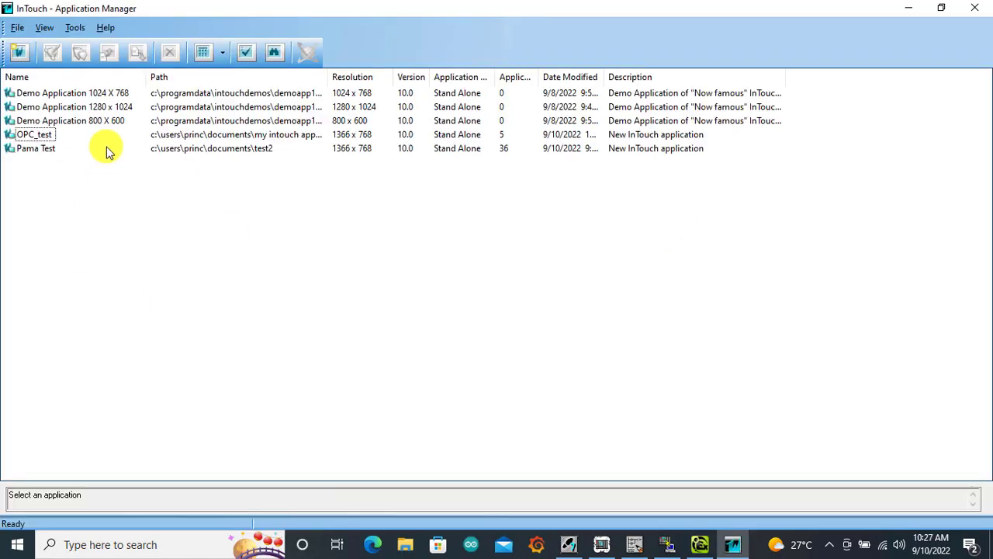
In InTouch Application Manager, create a new application in the directory Test_OPC under the default base path and name it OPC1
click(13, 28)
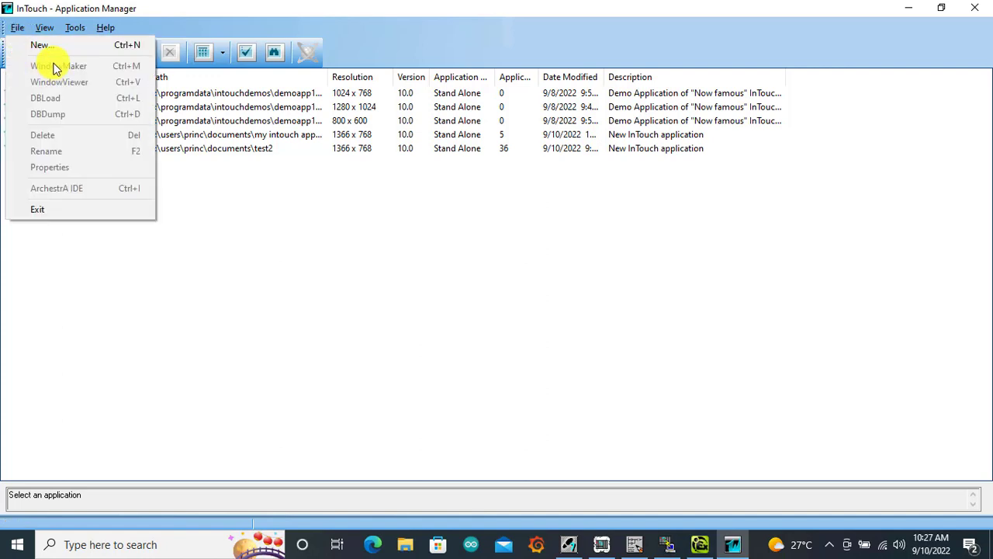
click(42, 45)
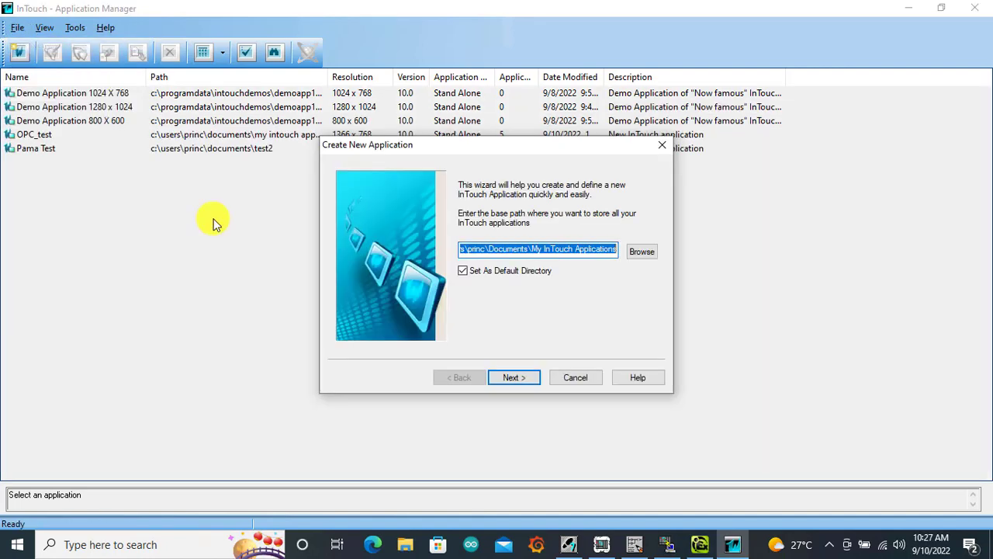
click(525, 377)
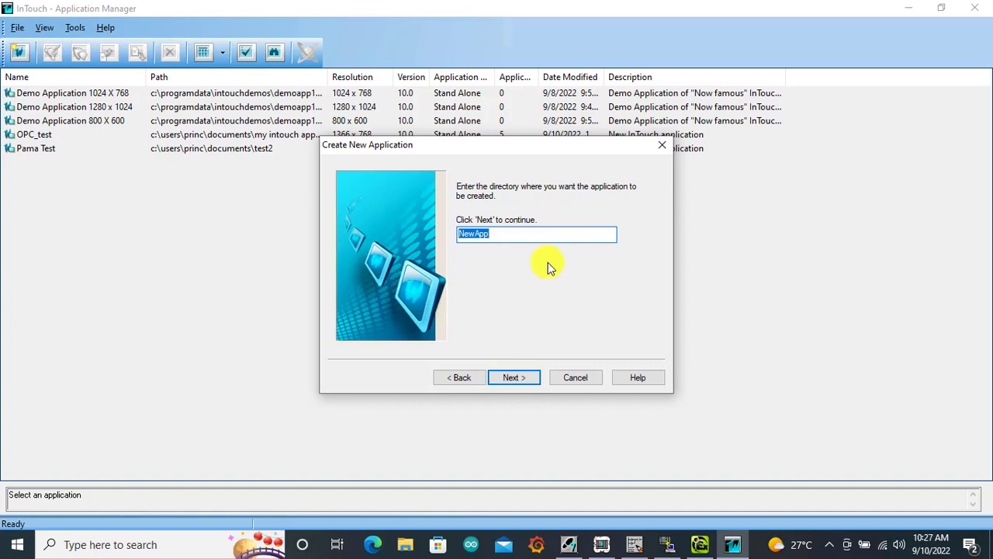
text(Test_0)
key(Return)
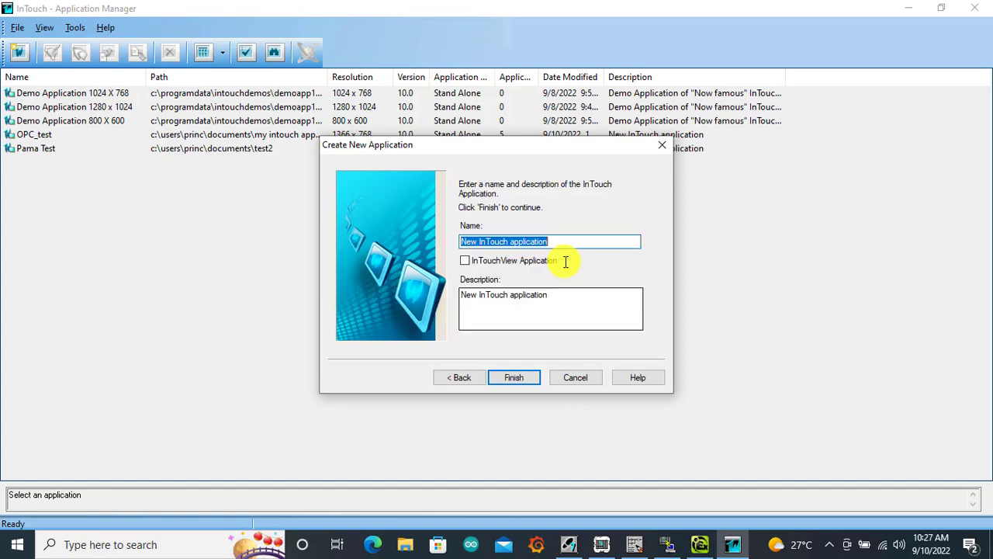
text(T)
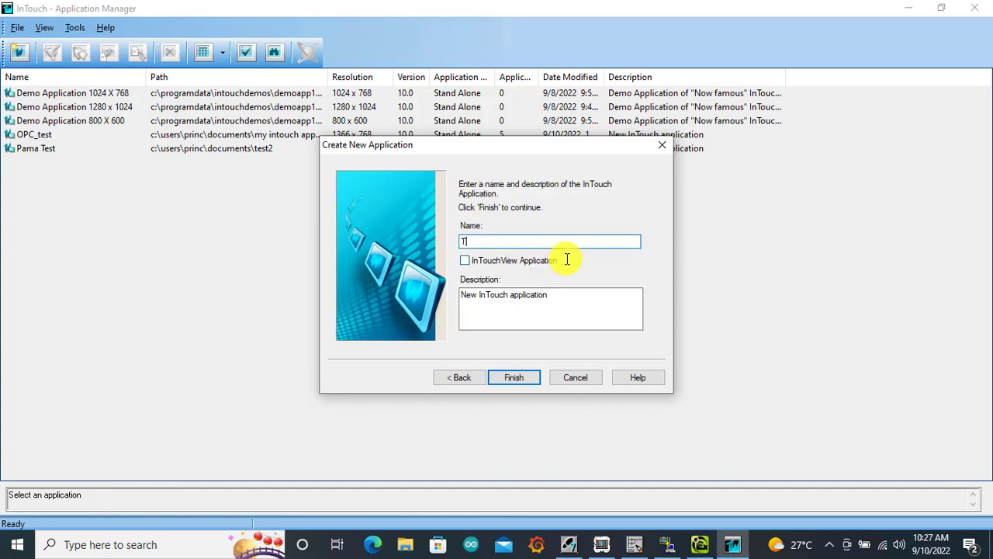
text(w)
key(BackSpace)
key(BackSpace)
text(OPC1)
click(521, 381)
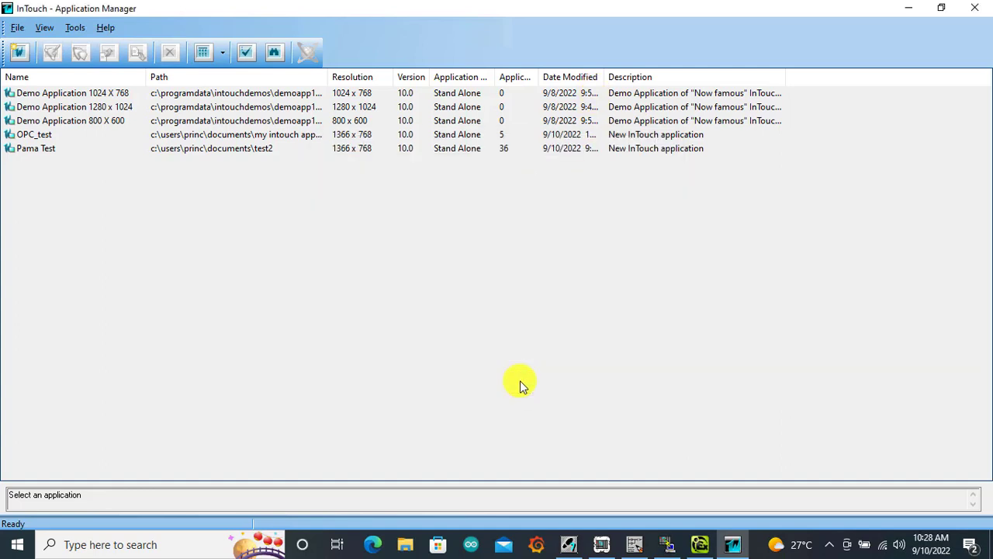
Open the OPC1 application in WindowMaker
click(29, 164)
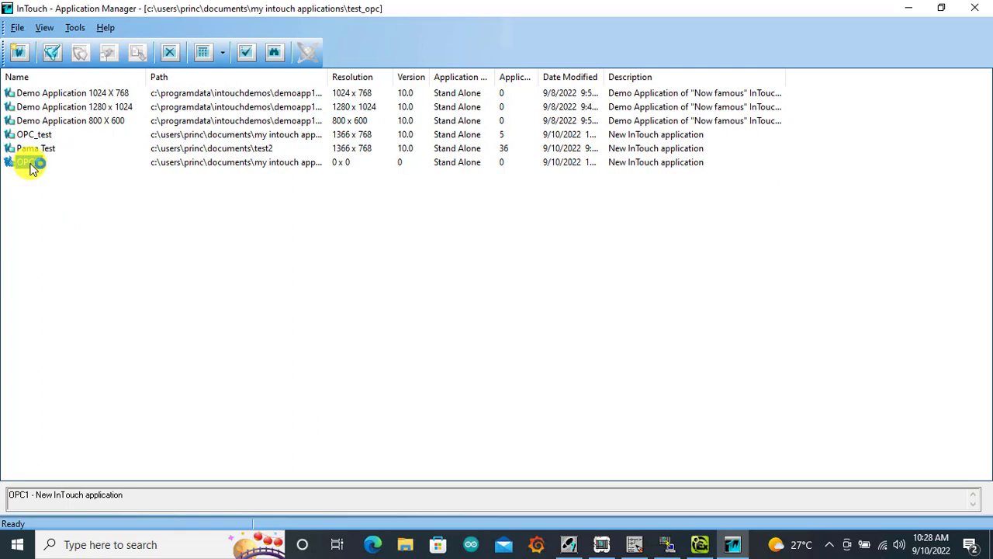
double_click(31, 164)
click(612, 303)
click(610, 304)
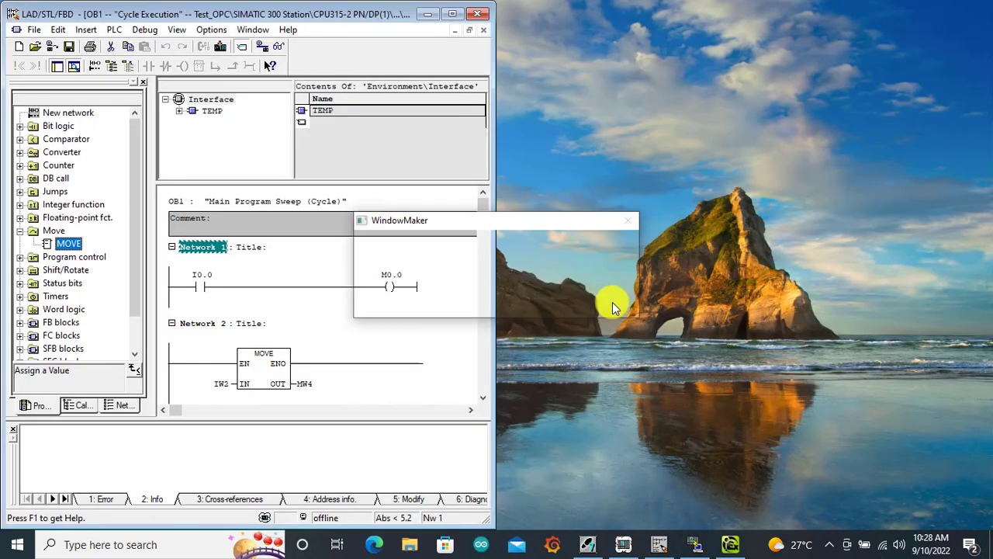
Create a new window named W1 with the default type and dimensions
right_click(47, 137)
click(78, 149)
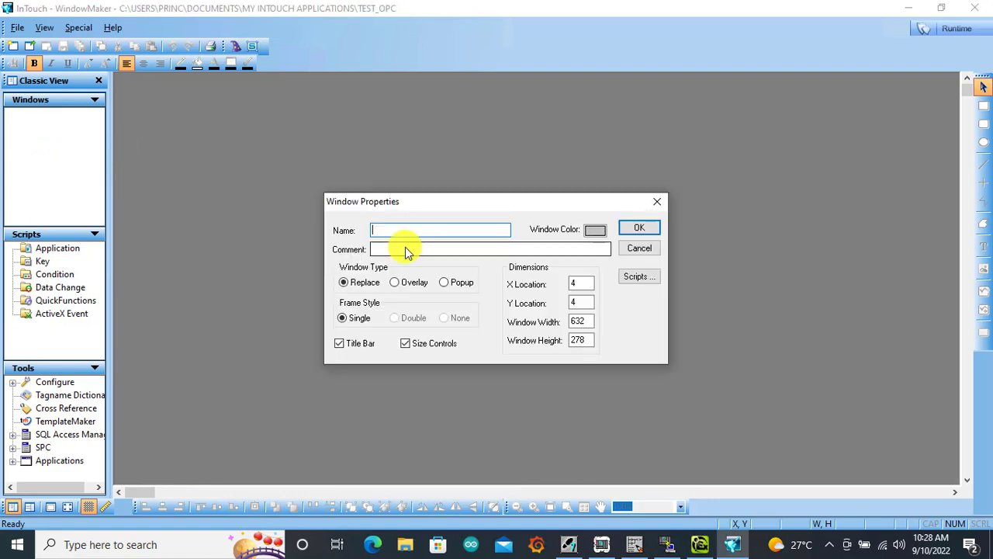
text(W1)
click(638, 229)
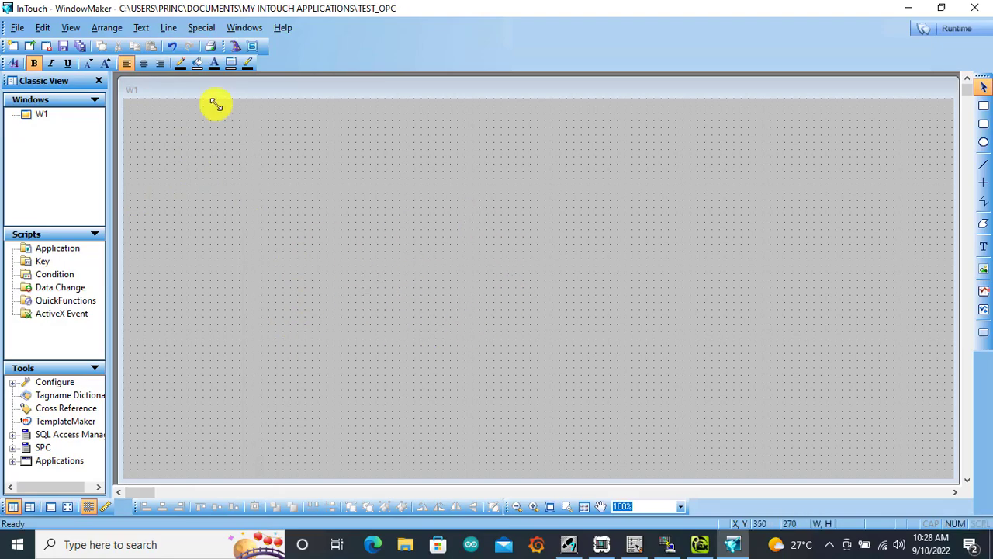
Add an access name OPC_Connect1 with application name server_runtime and topic name OPC_Connect1, using the SuiteLink protocol
click(215, 30)
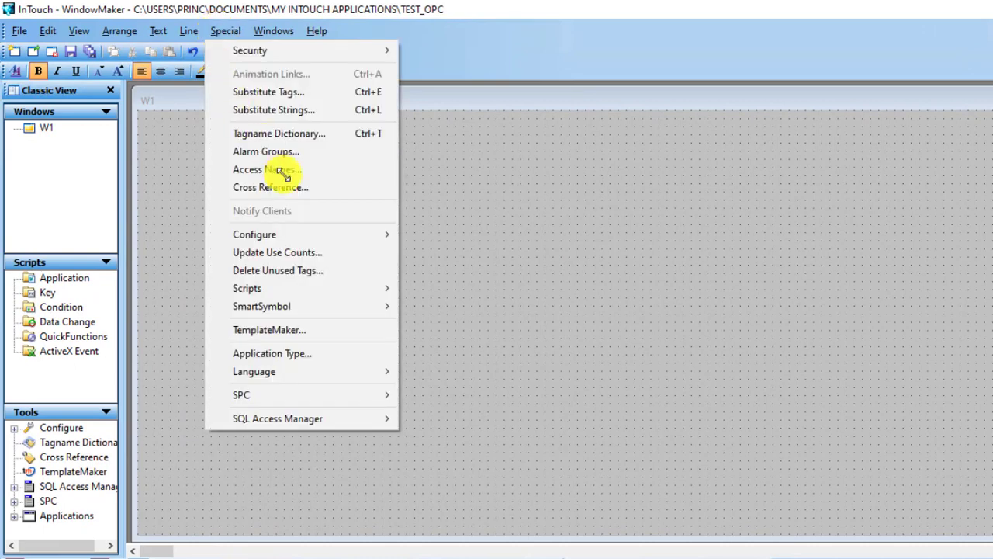
click(278, 169)
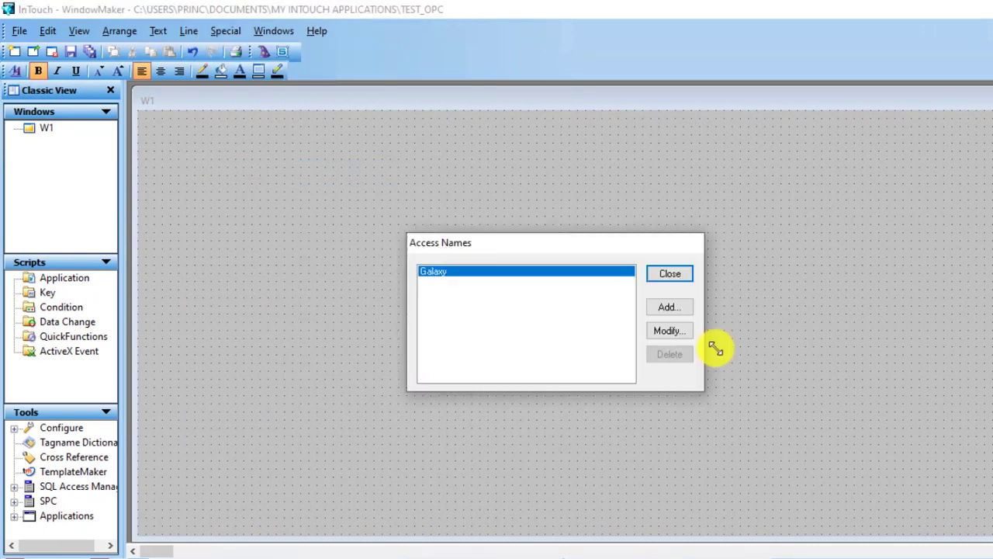
click(672, 306)
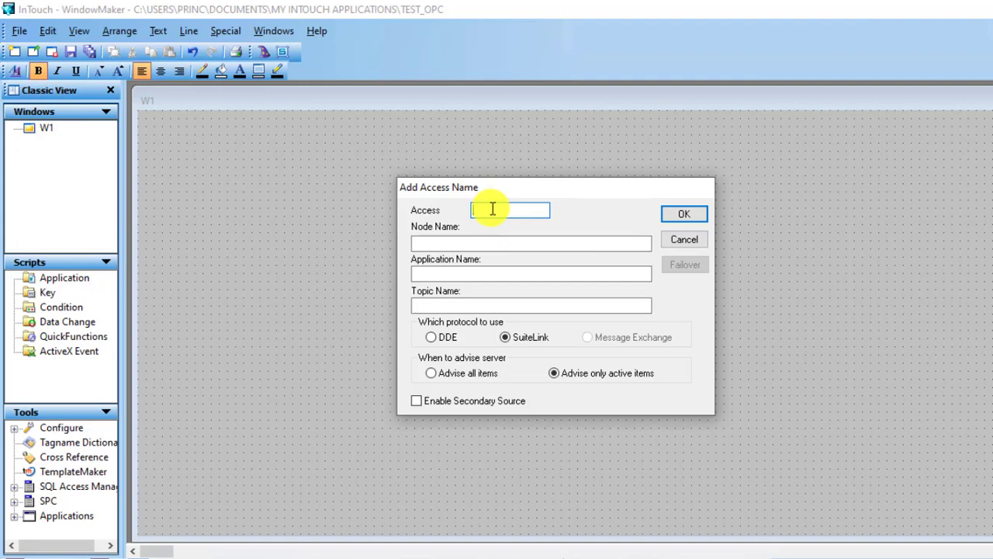
text(OPC_Connect1)
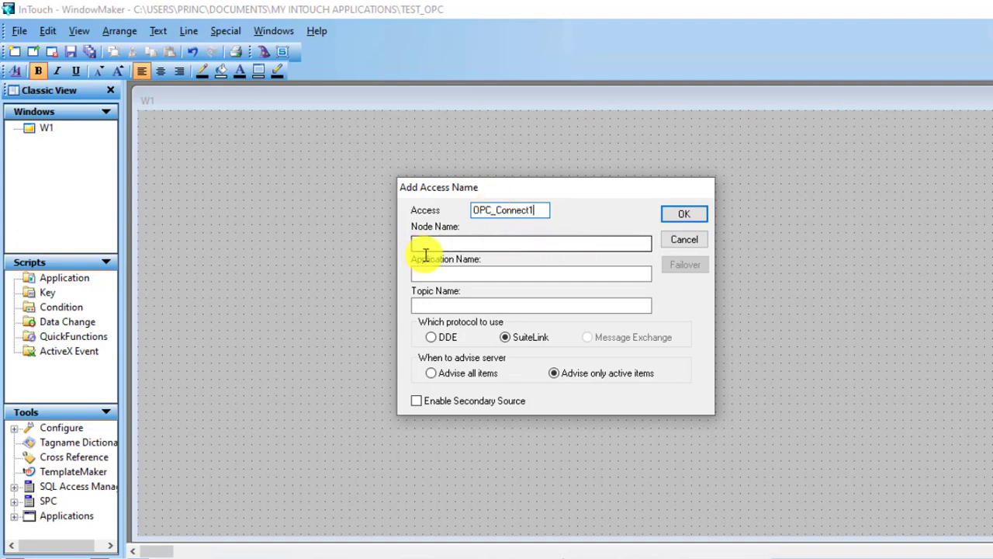
click(426, 306)
key(ctrl+v)
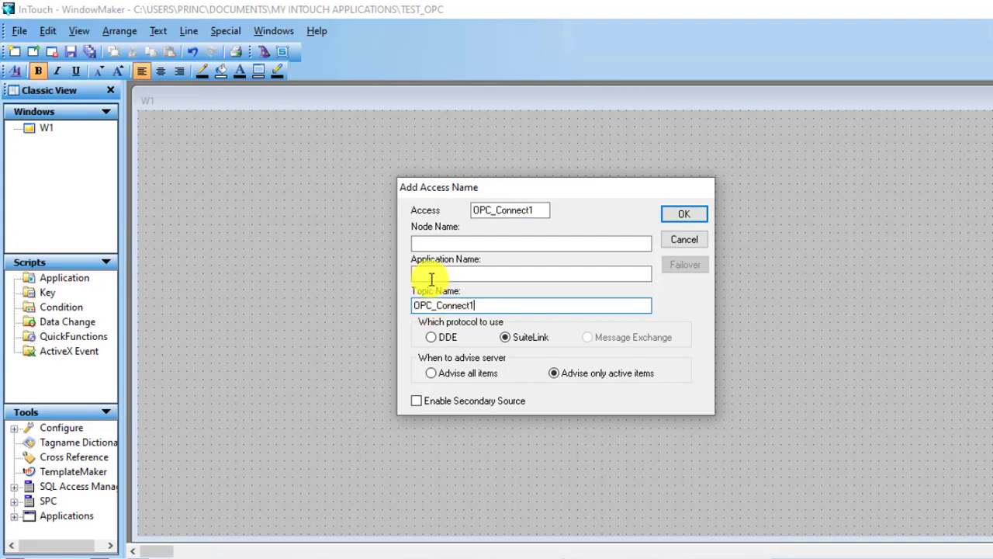
click(431, 275)
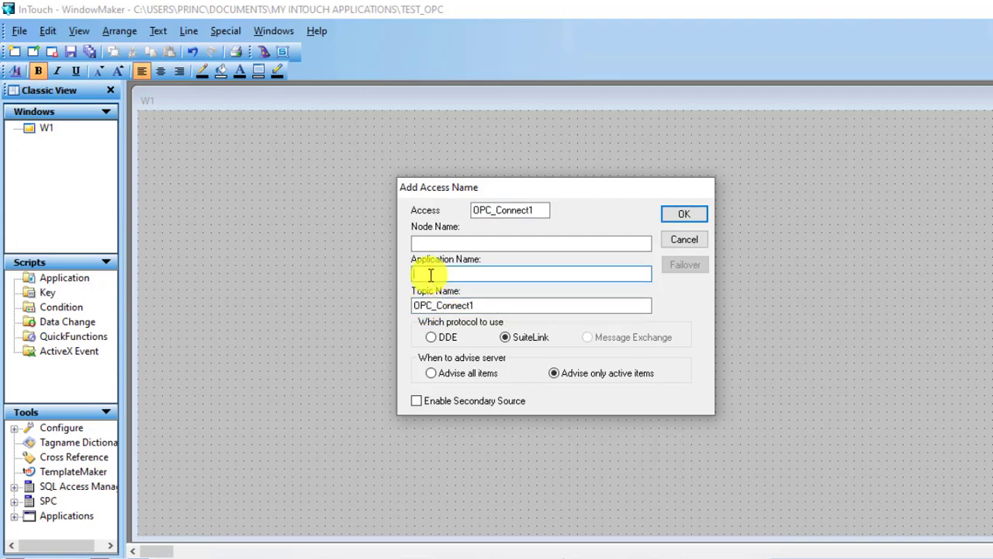
text(server_runtime)
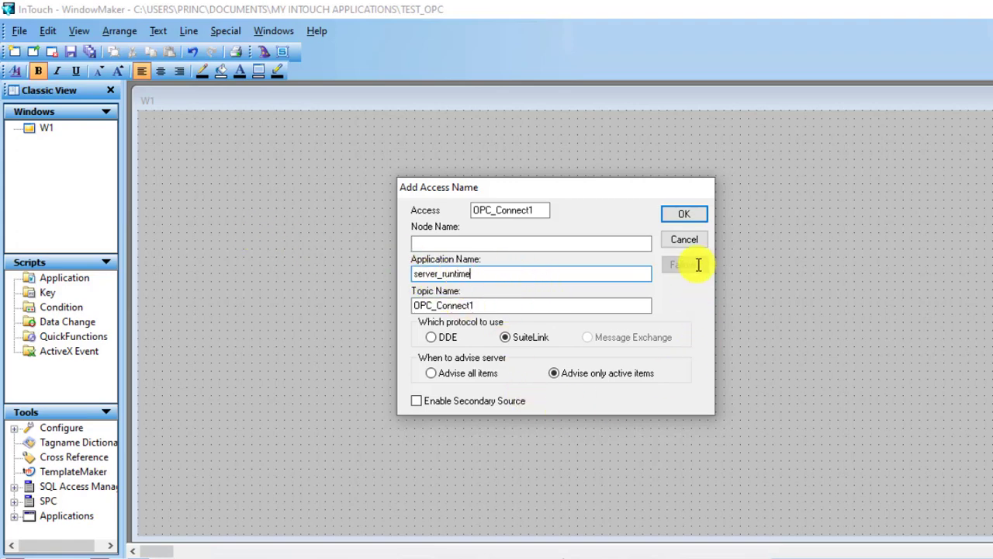
click(687, 214)
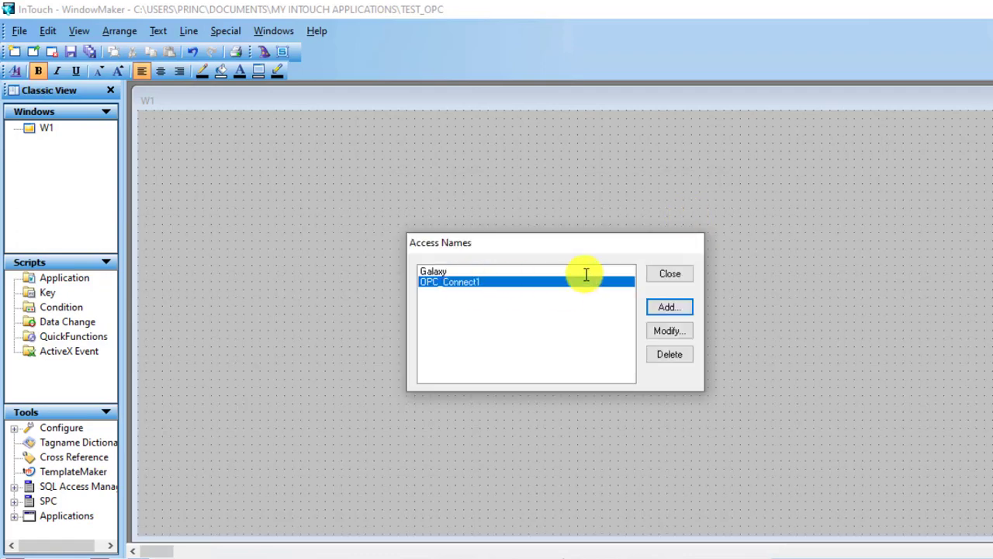
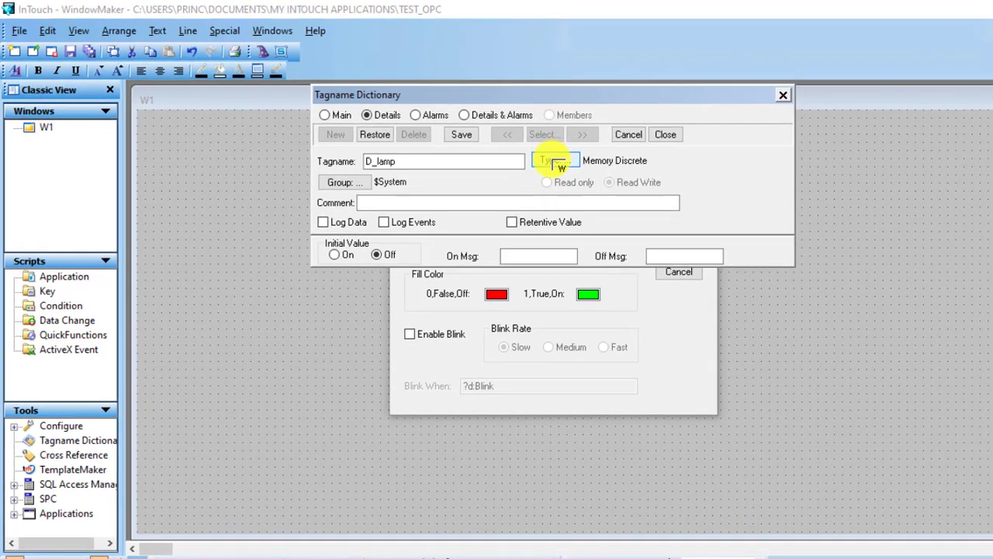
Change the D_lamp tag type to I/O Discrete and assign it the access name OPC_Connect1
click(554, 160)
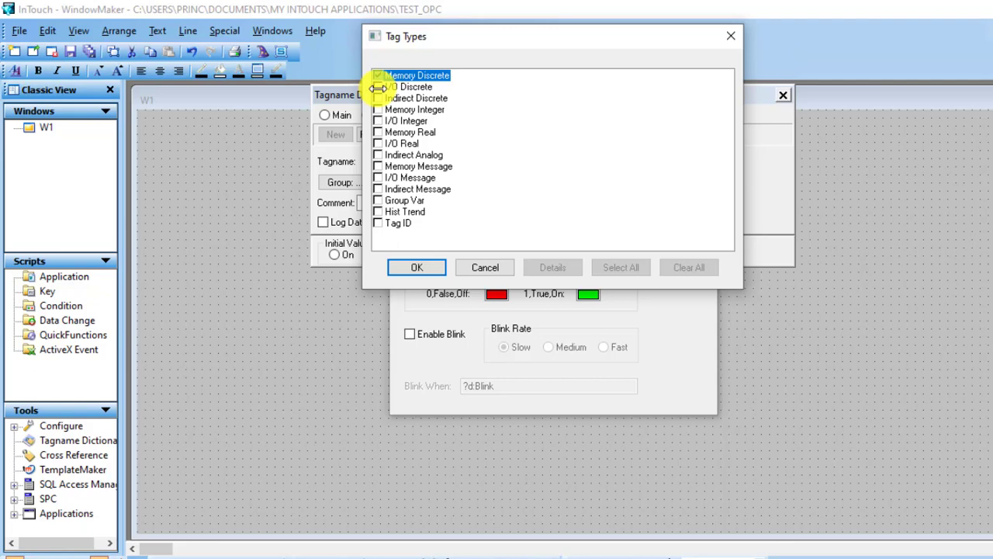
click(378, 87)
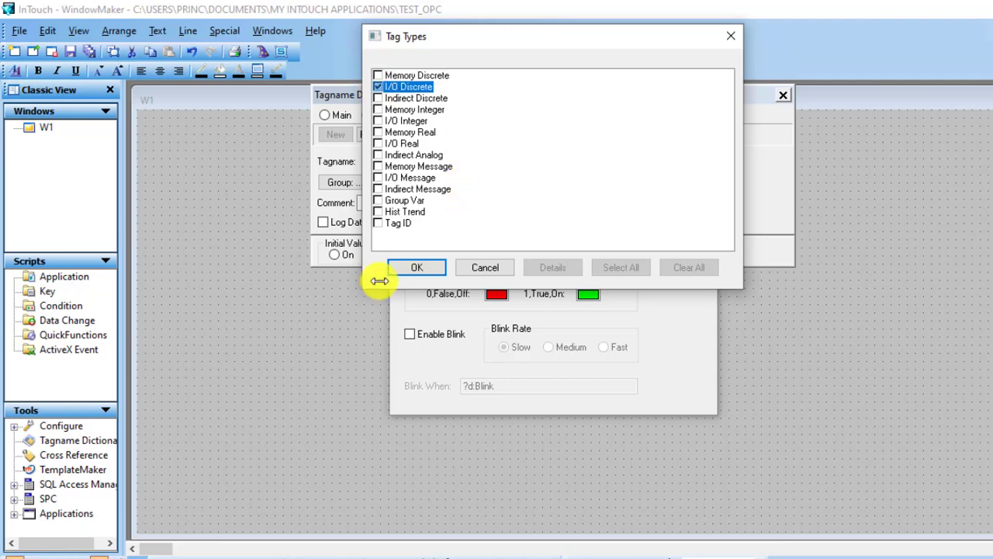
click(419, 265)
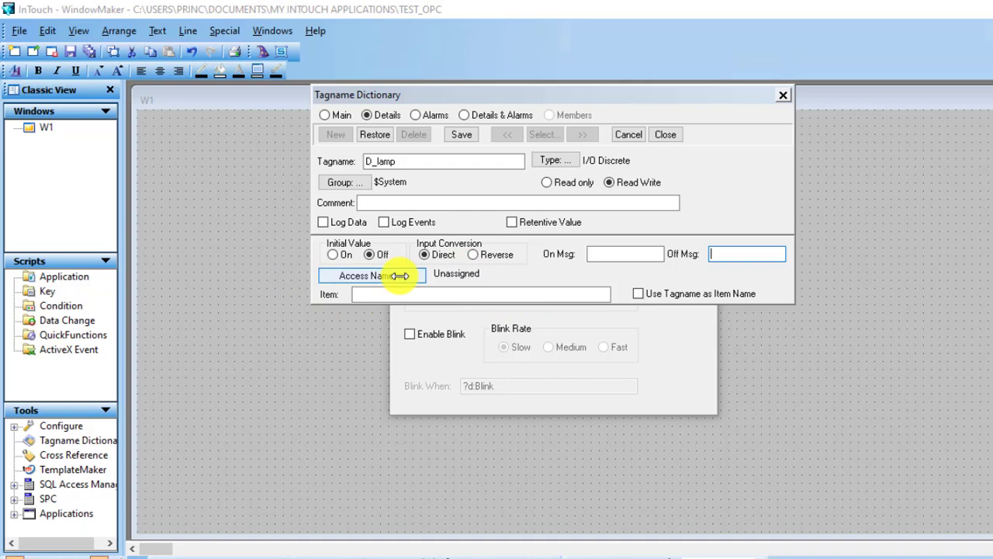
click(400, 275)
click(463, 280)
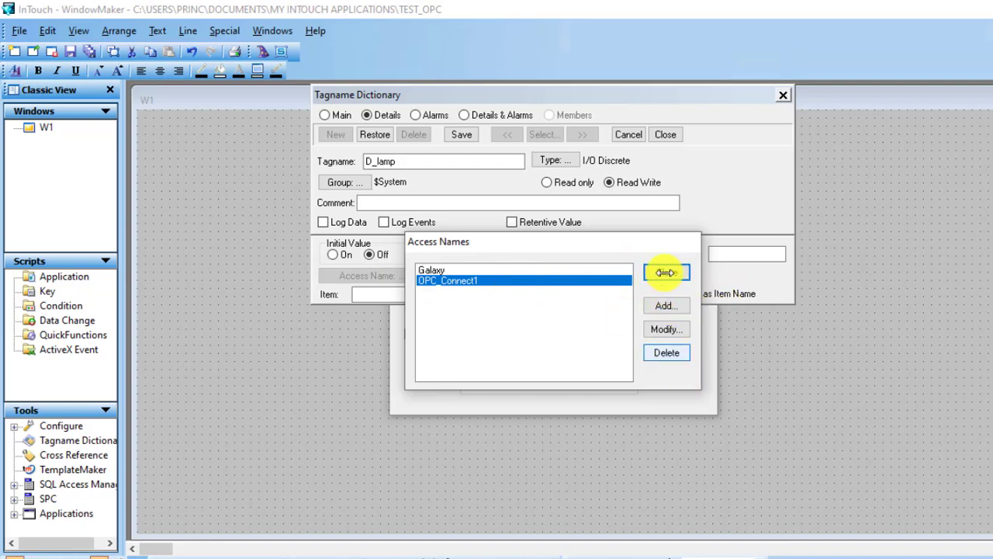
click(660, 273)
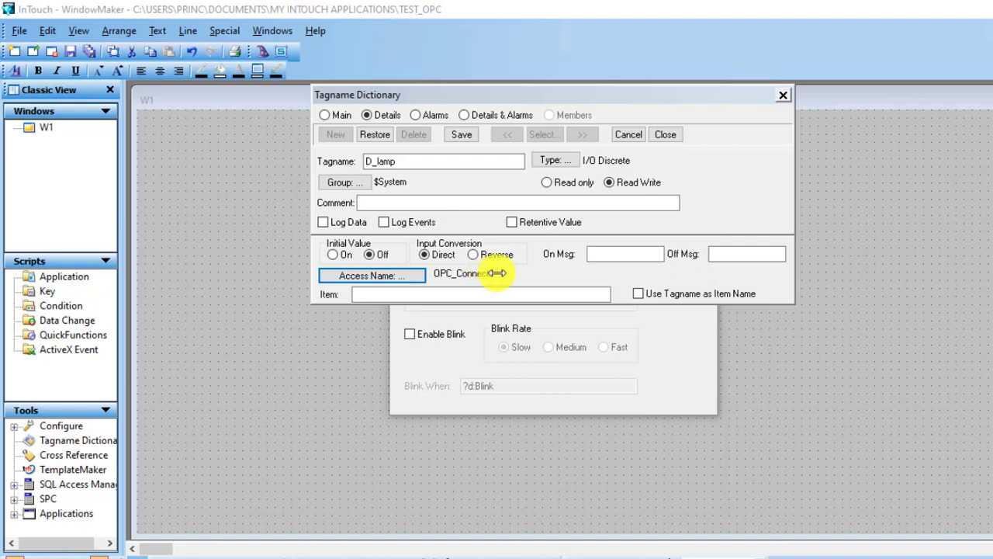
Check the lamp's address in the OB1 ladder program, set the D_lamp item to M0.0 and save the tag
click(406, 295)
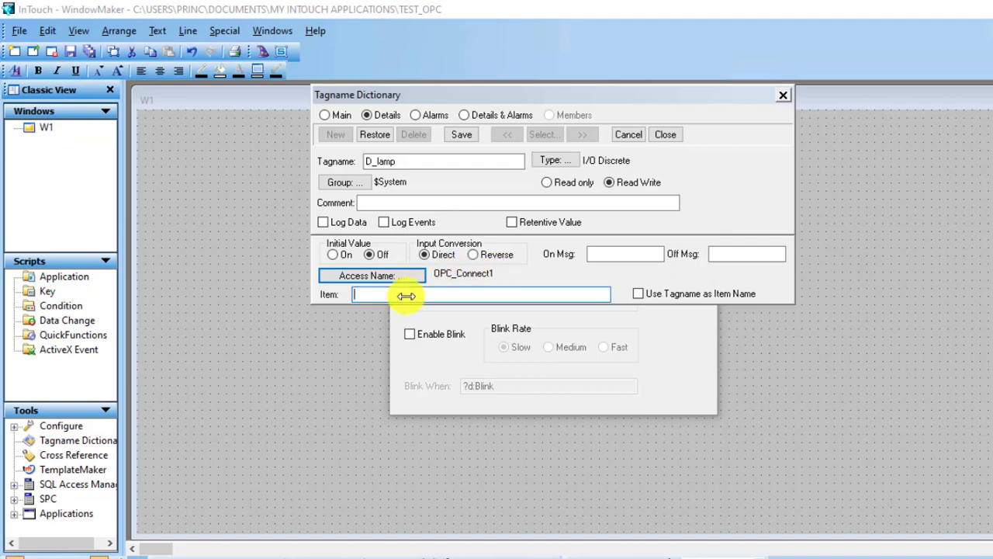
click(694, 526)
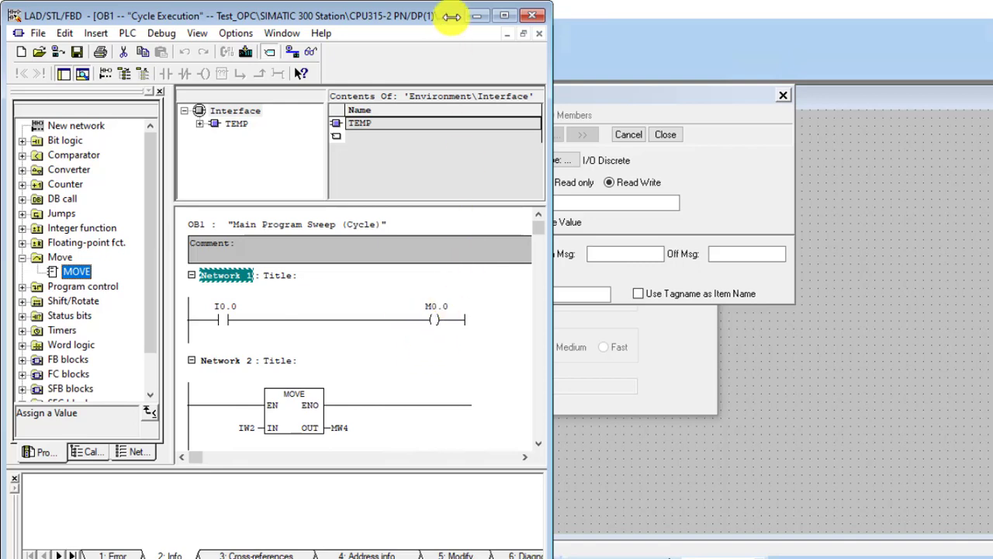
click(475, 14)
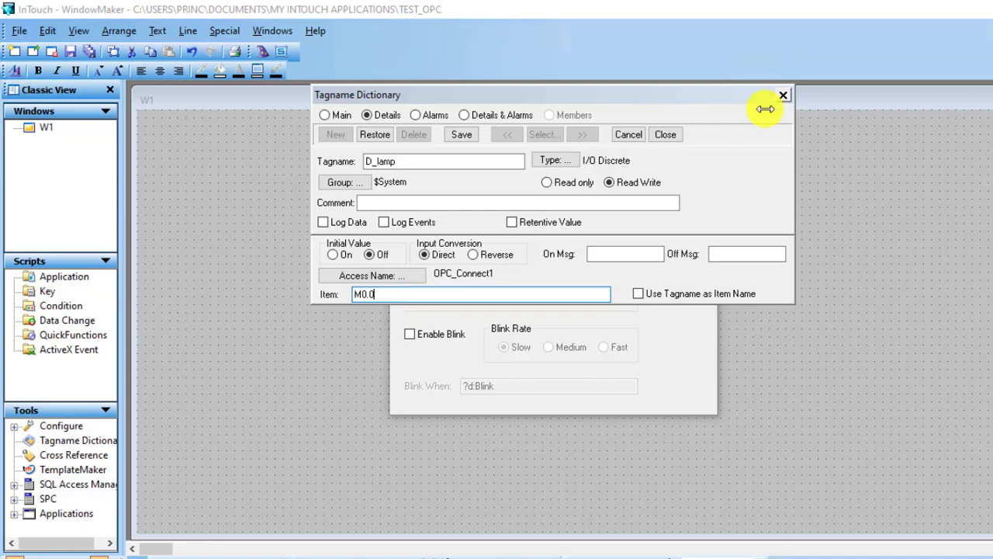
click(464, 134)
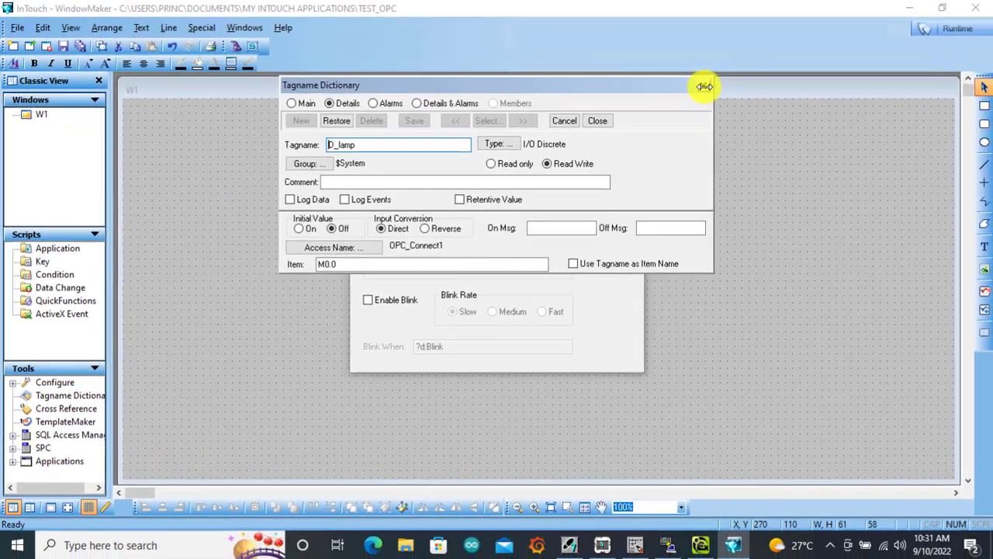
Close the D_lamp tag definition, confirm the lamp's link to D_lamp and start the application in runtime
click(783, 94)
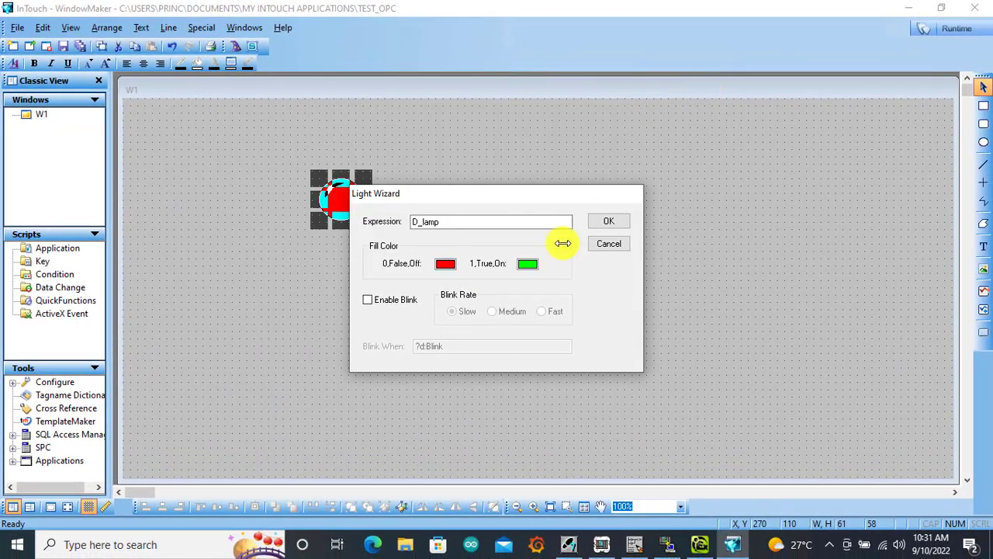
click(617, 221)
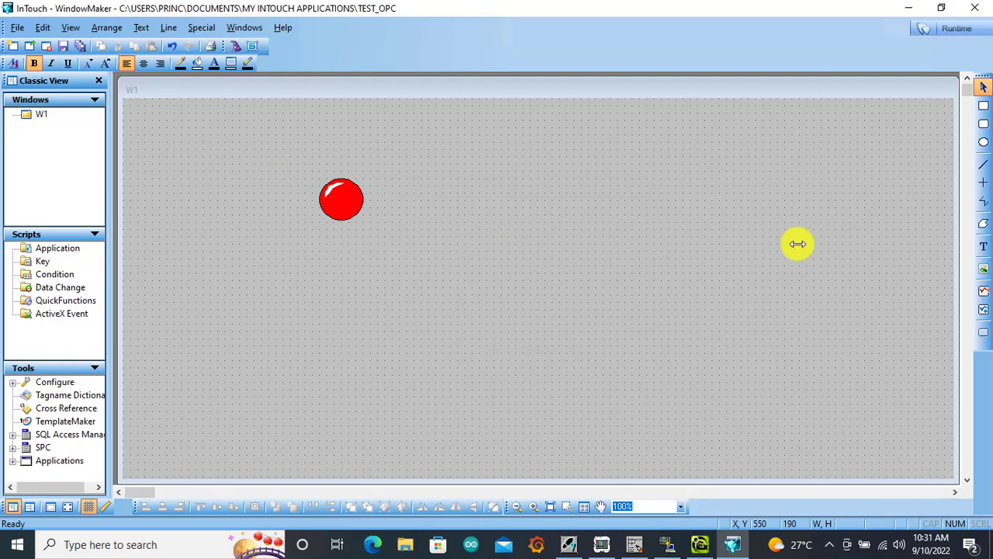
click(963, 29)
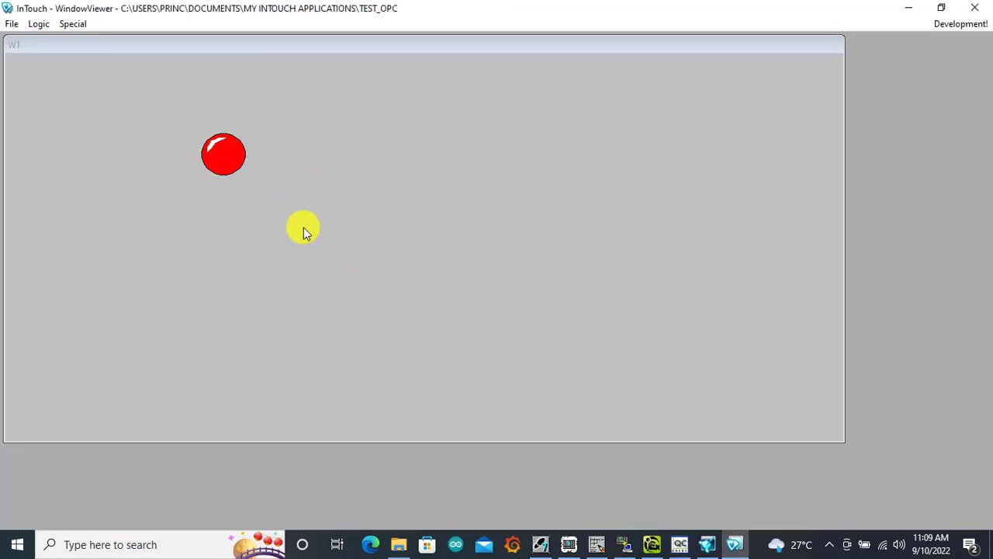
Test the lamp by toggling bit 0 of IB 0 on and off in S7-PLCSIM, and return to development mode
click(572, 547)
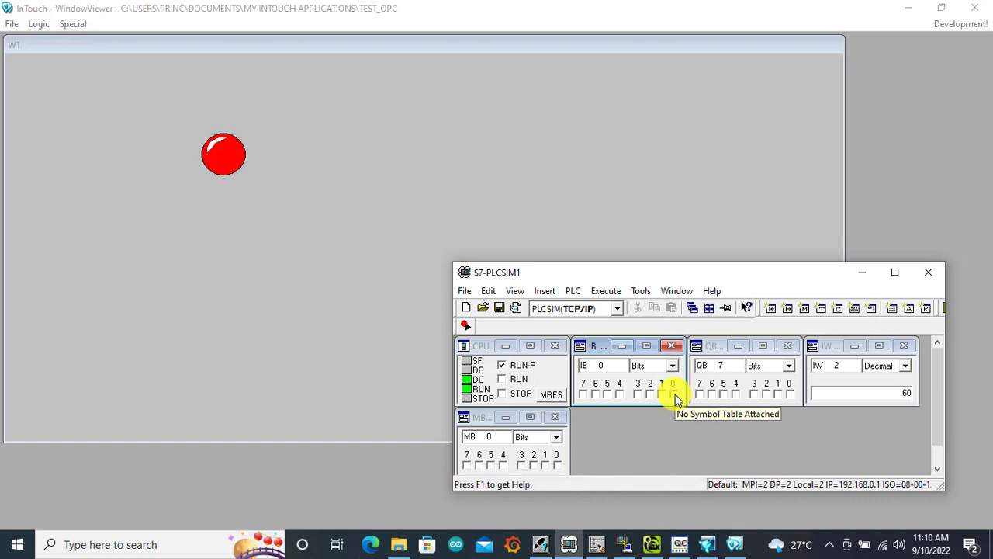
click(674, 394)
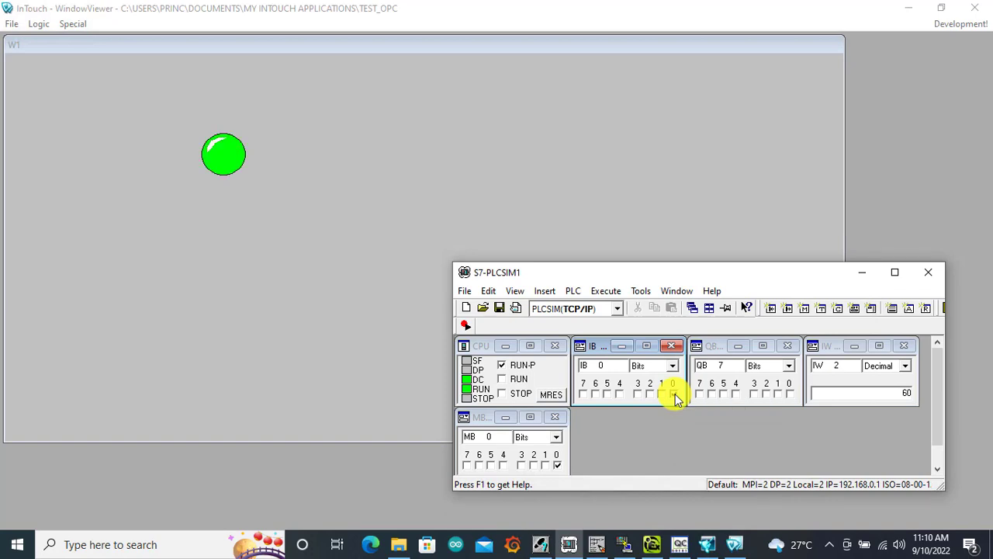
click(674, 393)
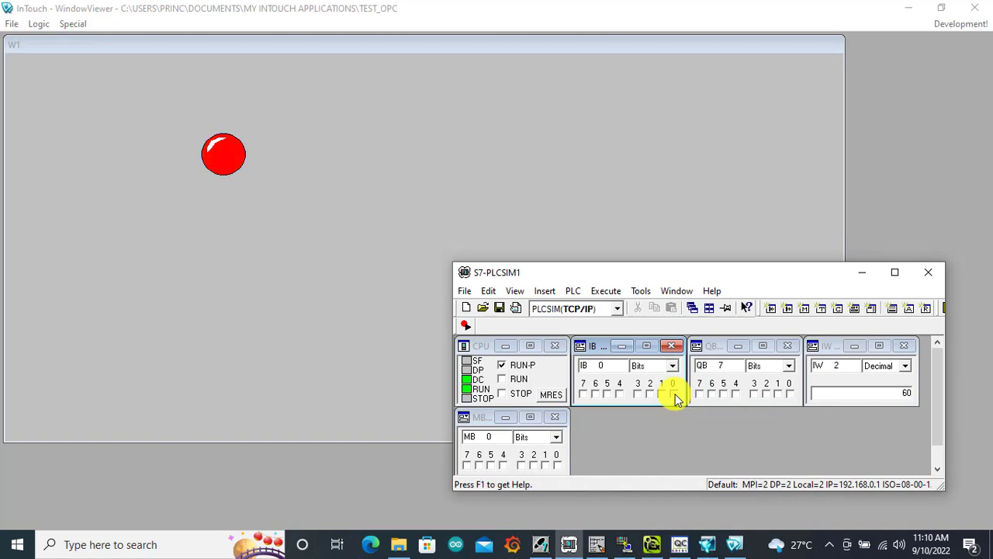
click(674, 393)
click(674, 394)
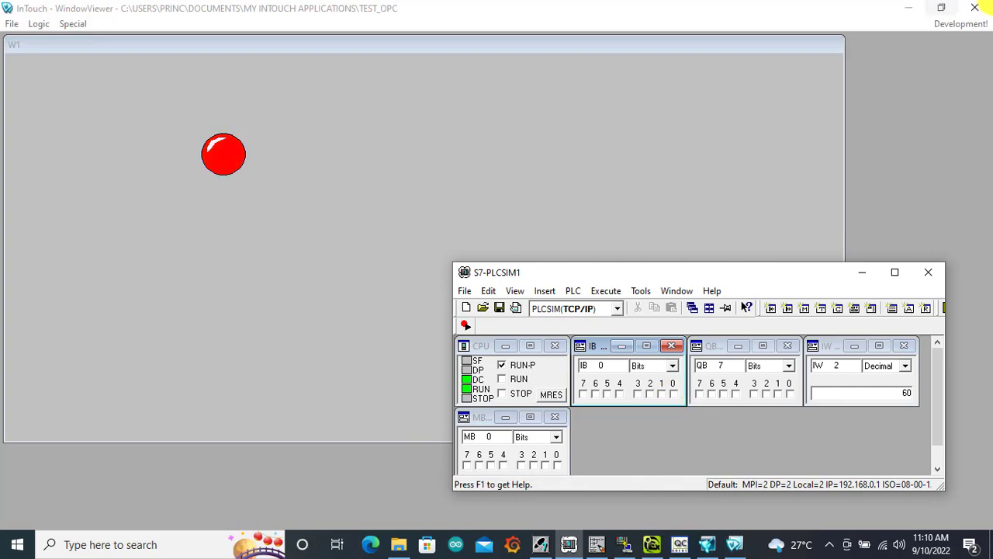
click(961, 24)
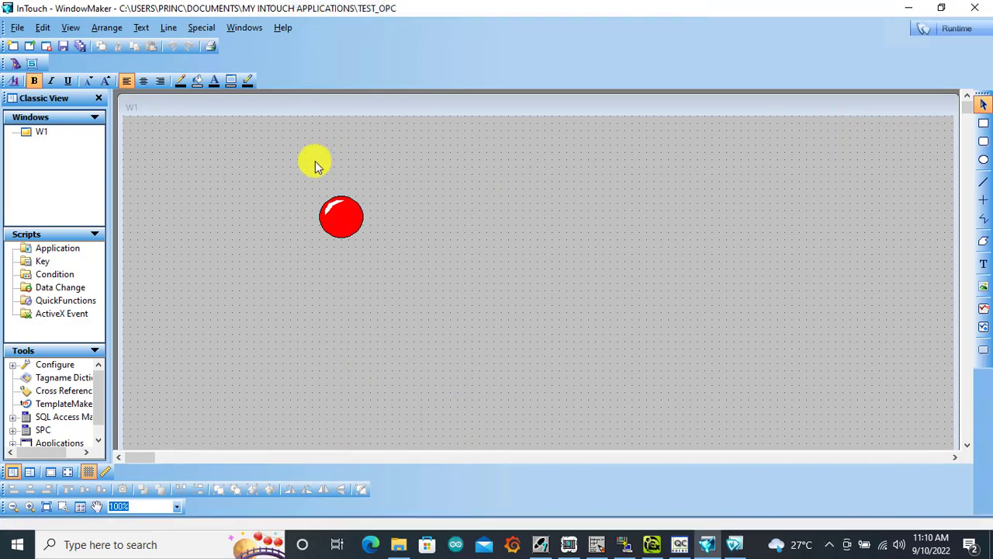
Move the lamp up and to the left in window W1, and place a Thermometer Meter below it
drag(304, 177, 396, 254)
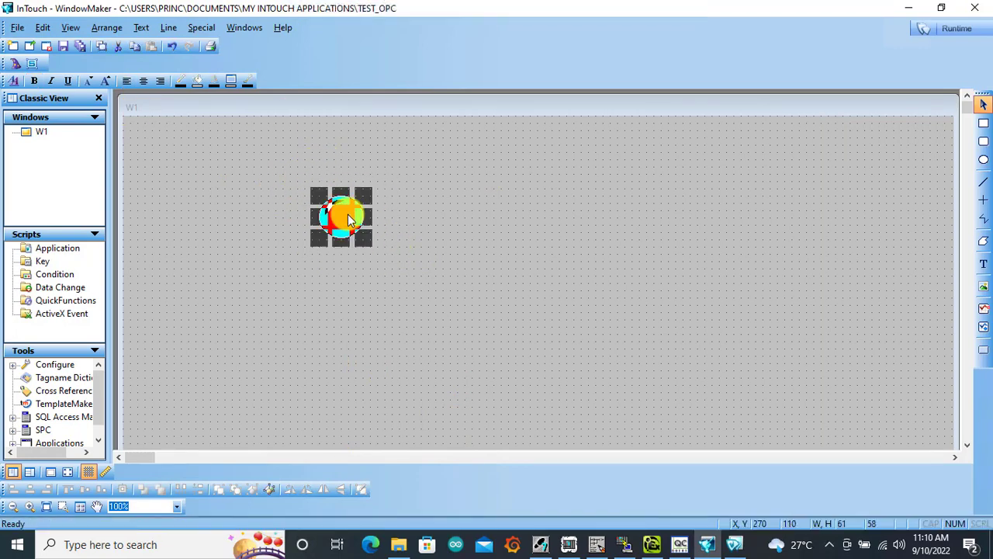
mouse_move(346, 216)
mouse_down()
mouse_move(315, 193)
mouse_move(317, 163)
mouse_up()
click(16, 63)
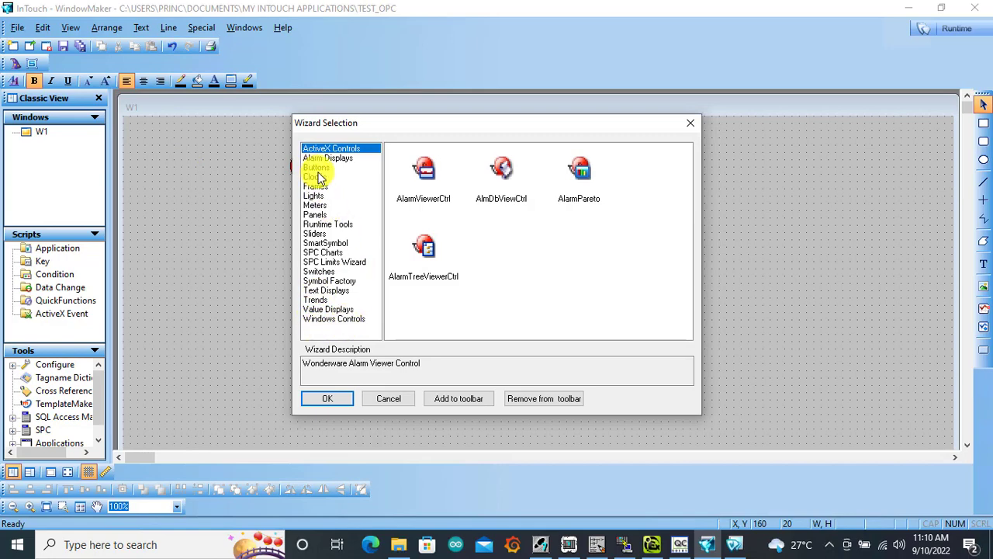
click(320, 206)
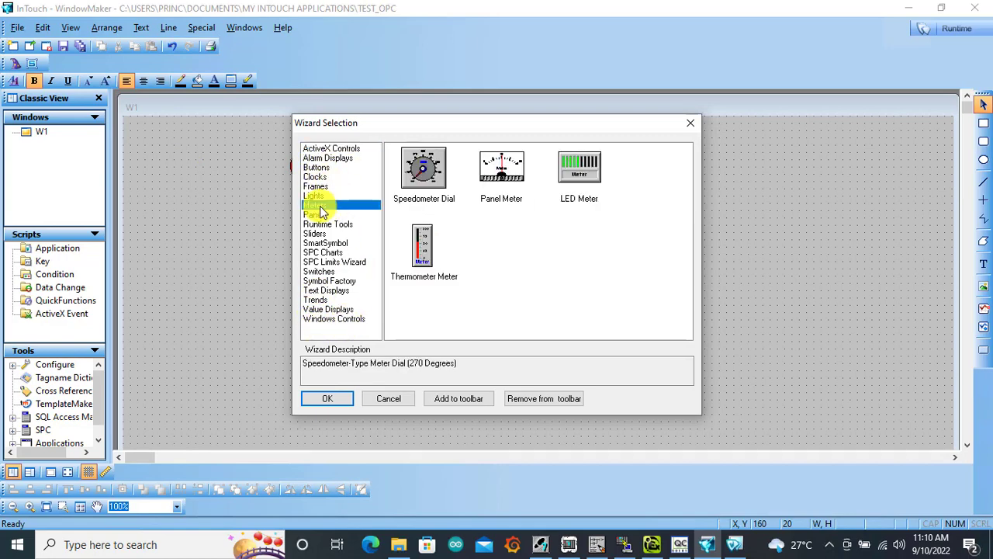
click(424, 248)
click(340, 400)
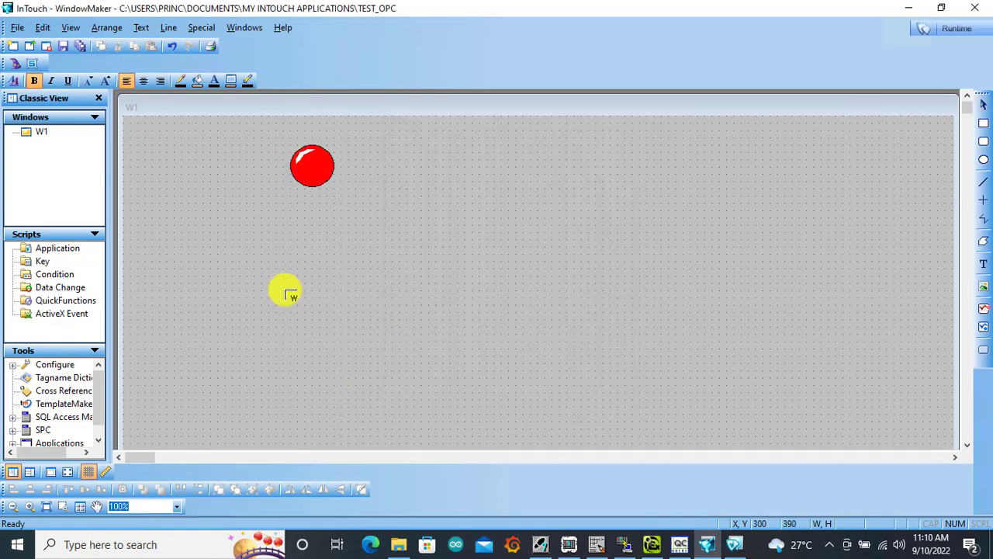
click(306, 234)
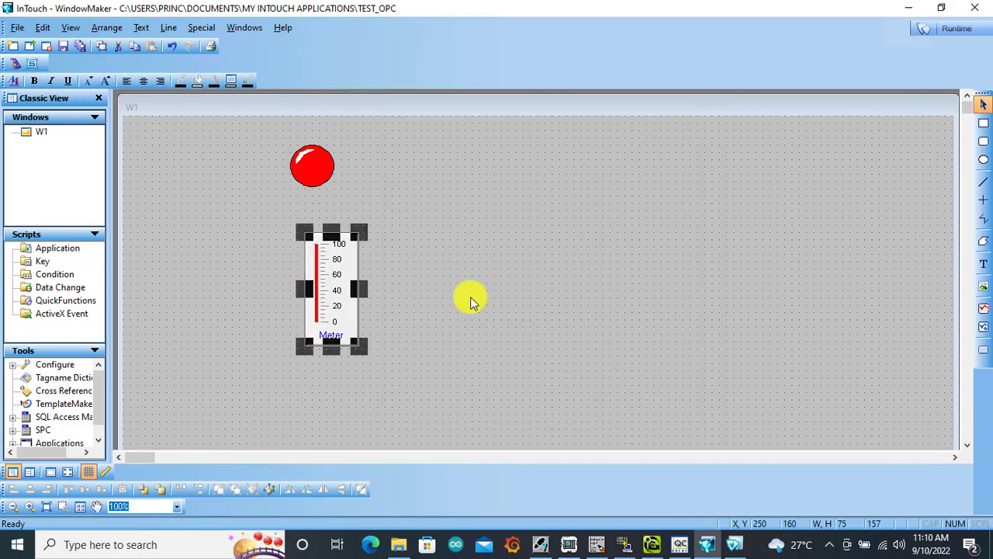
Set the thermometer meter's expression to Level and define Level as a new tag
click(362, 295)
double_click(350, 307)
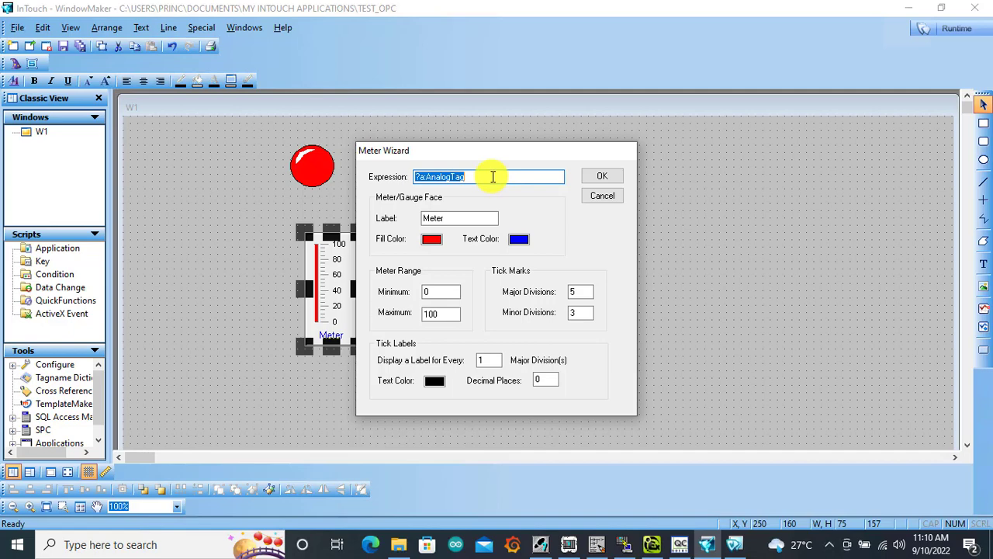
key(BackSpace)
click(603, 178)
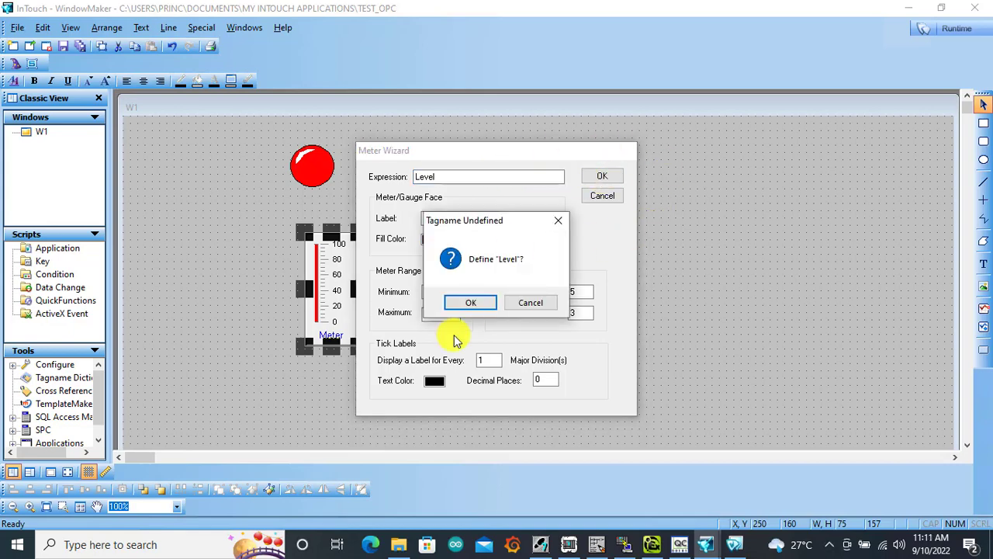
click(472, 302)
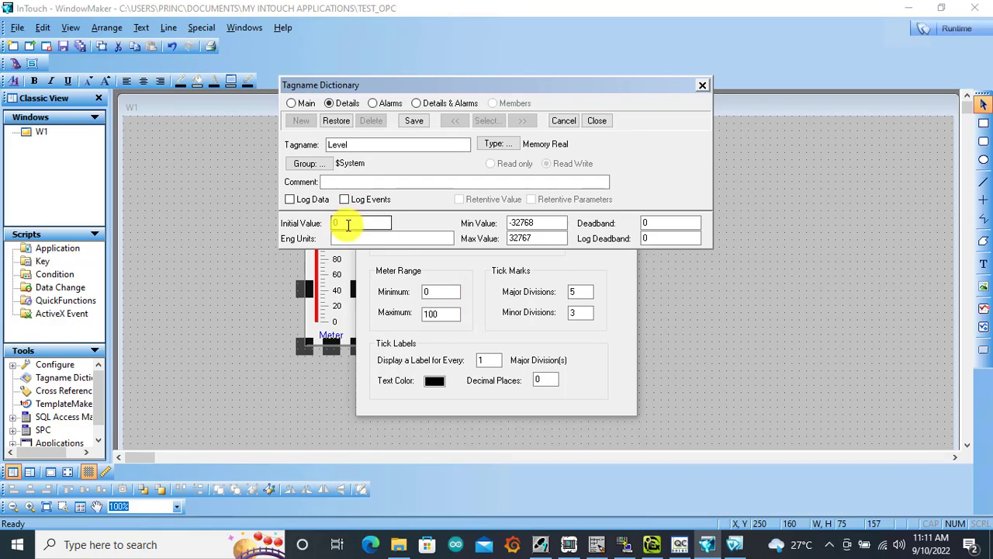
Change the Level tag type to I/O Integer and assign it the access name OPC_Connect1
click(495, 145)
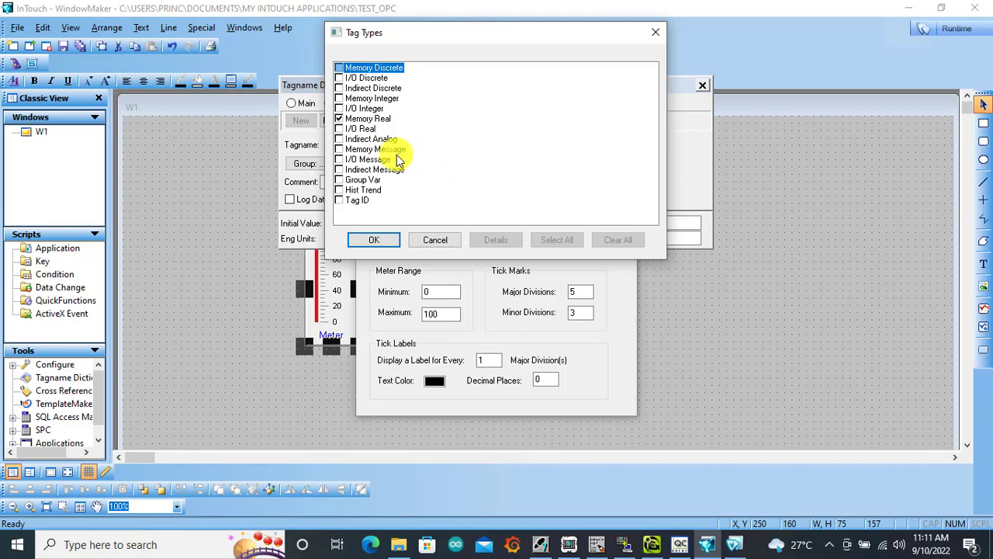
click(394, 110)
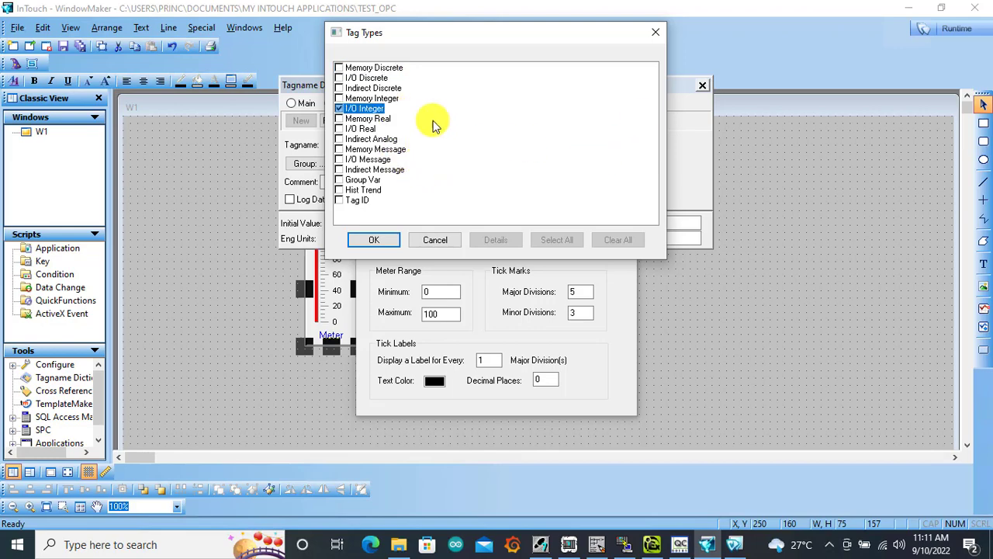
click(375, 241)
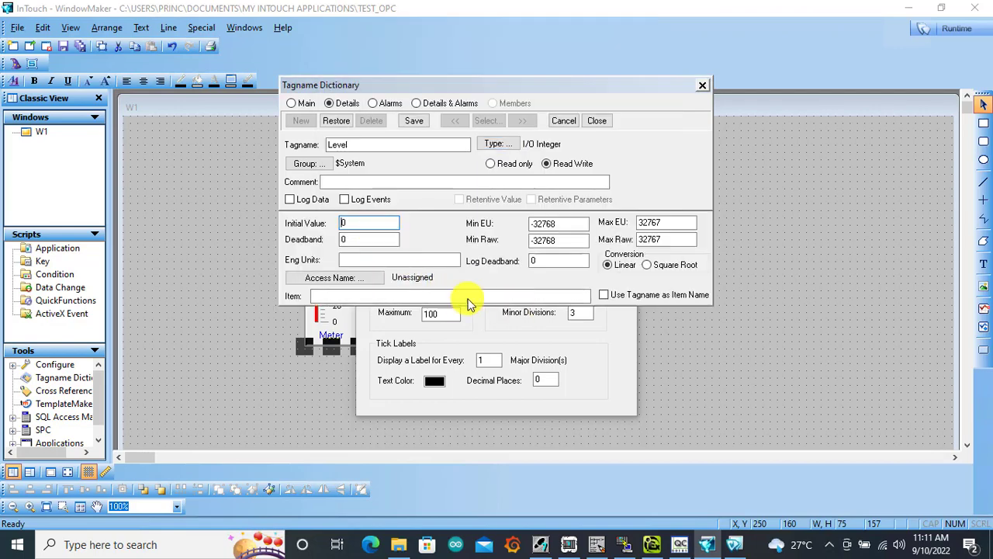
click(357, 281)
click(428, 252)
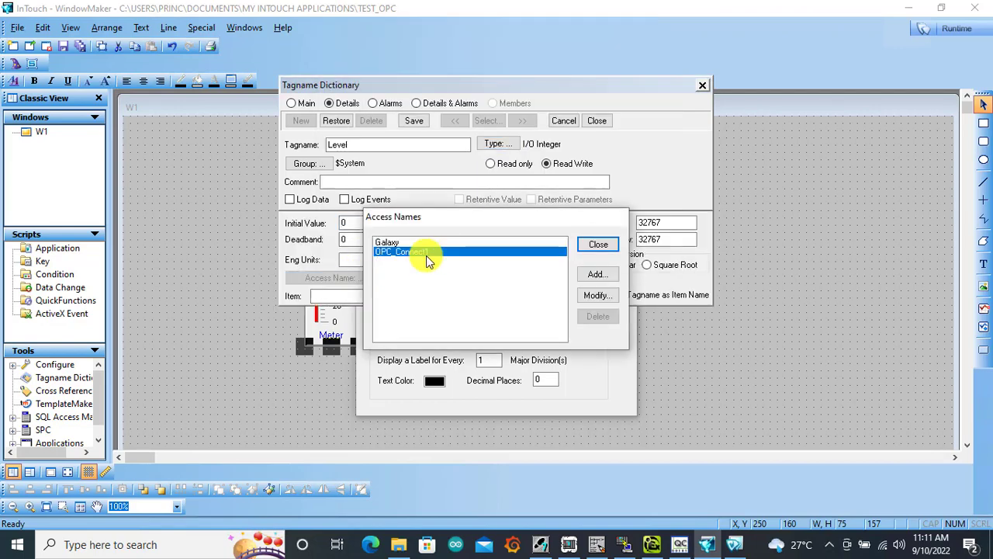
click(599, 246)
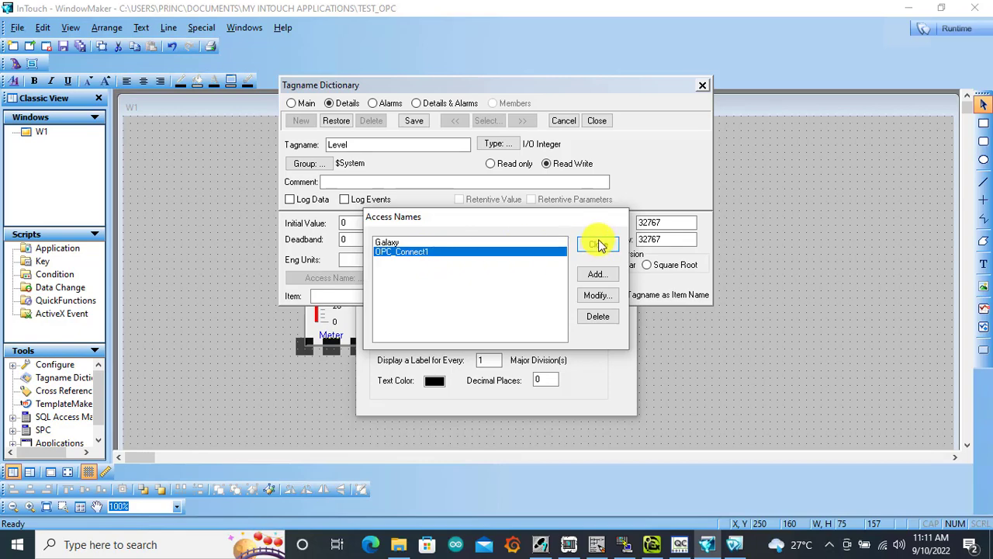
Check the level address in the OB1 ladder program, set the Level item to MW4, save the tag and confirm the meter settings
click(383, 295)
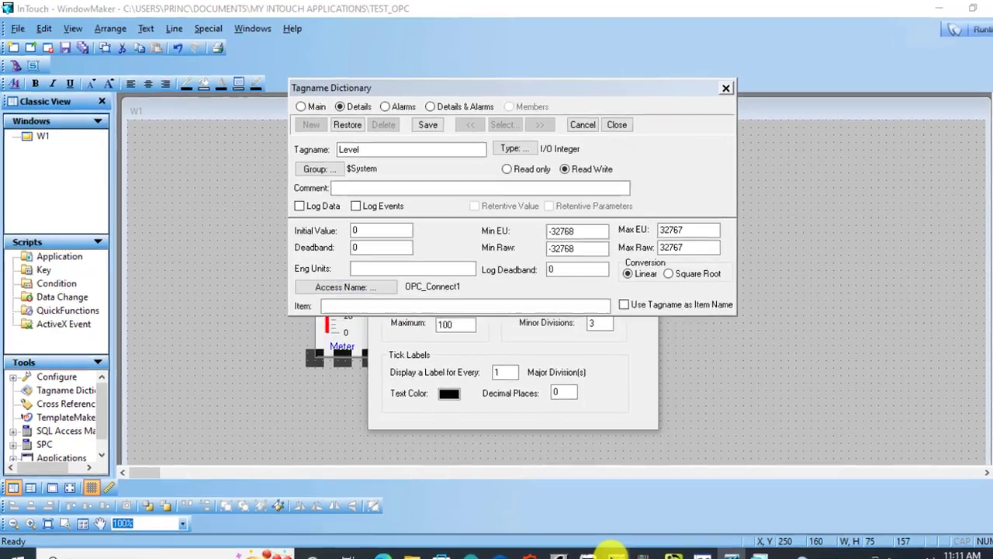
click(613, 552)
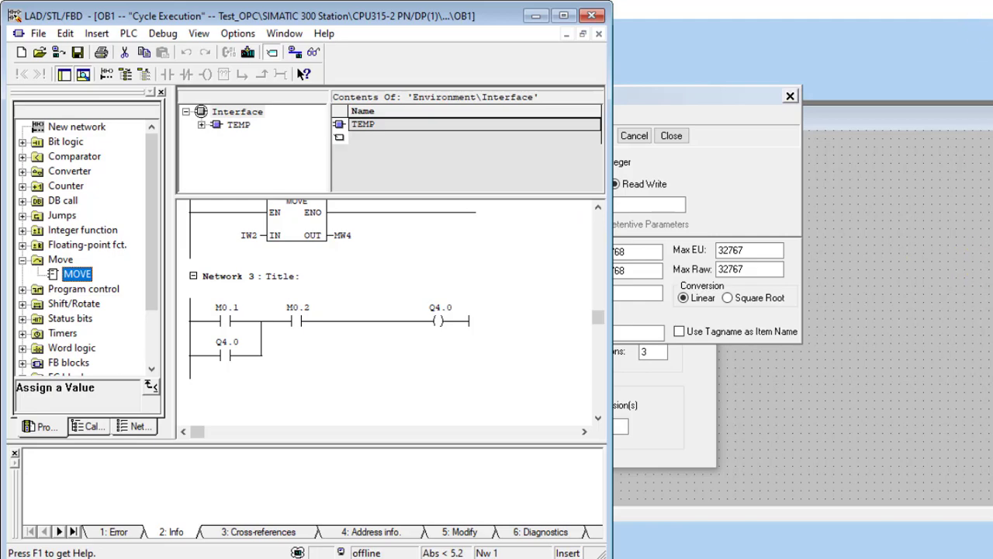
click(821, 514)
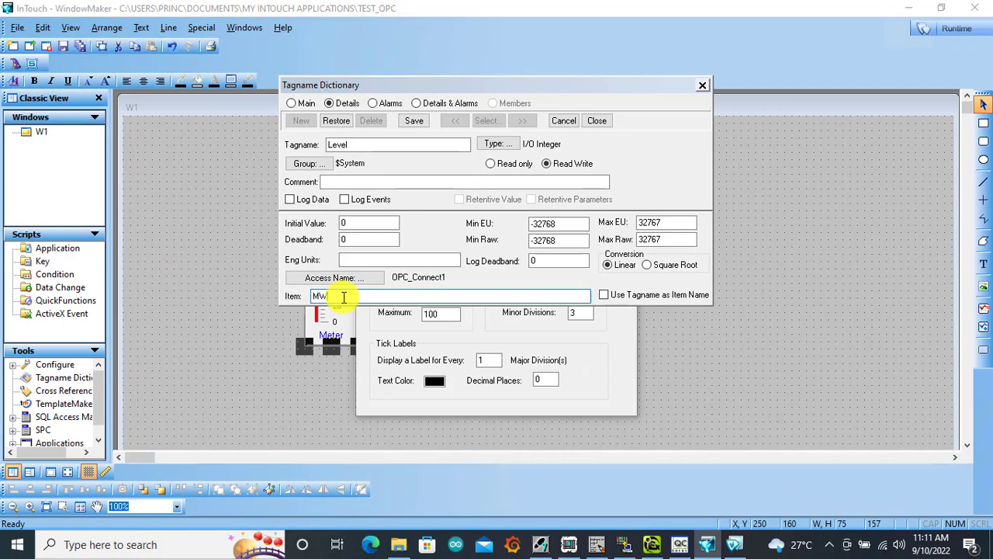
click(418, 123)
click(703, 86)
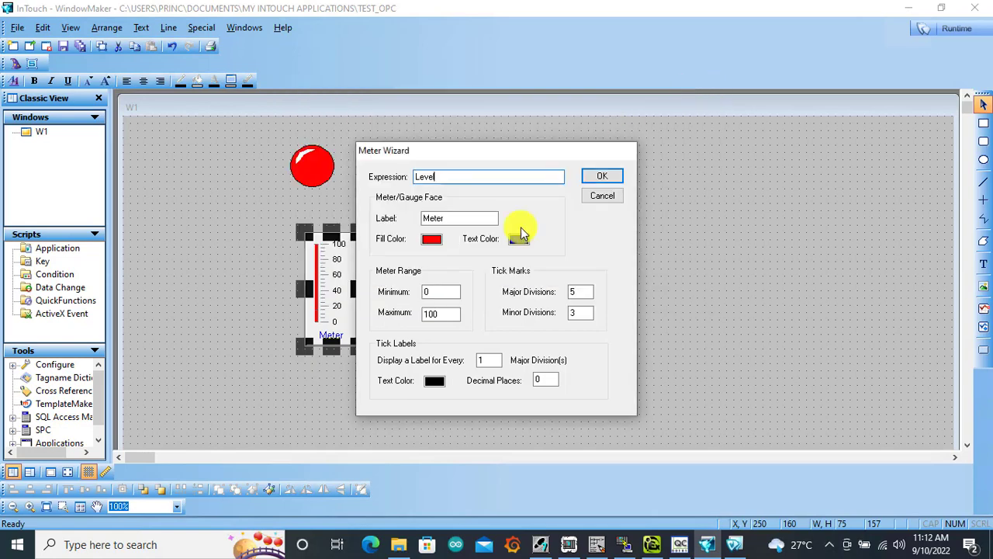
click(602, 177)
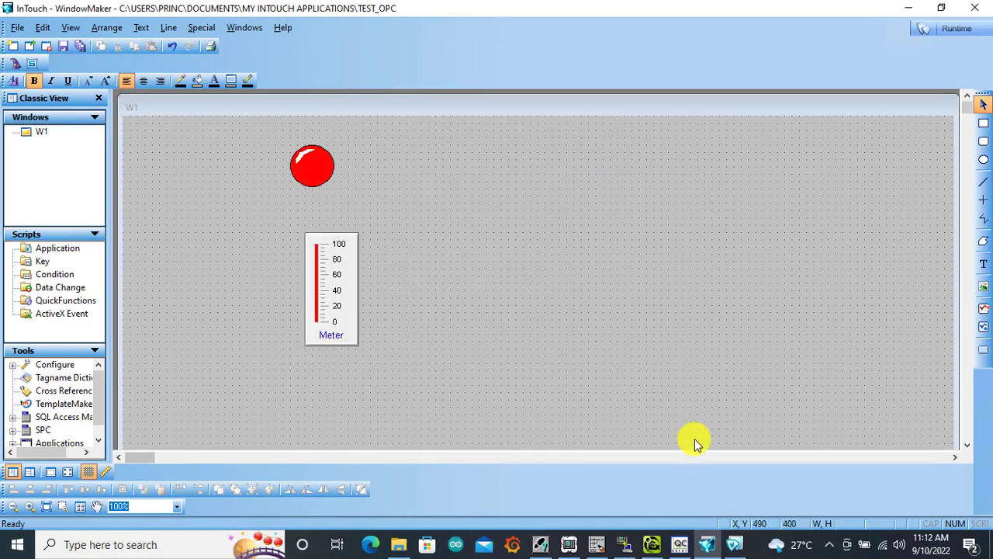
Run the application, test the meter by setting IW 2 to 40 and to 100 in S7-PLCSIM, and return to development mode
click(952, 36)
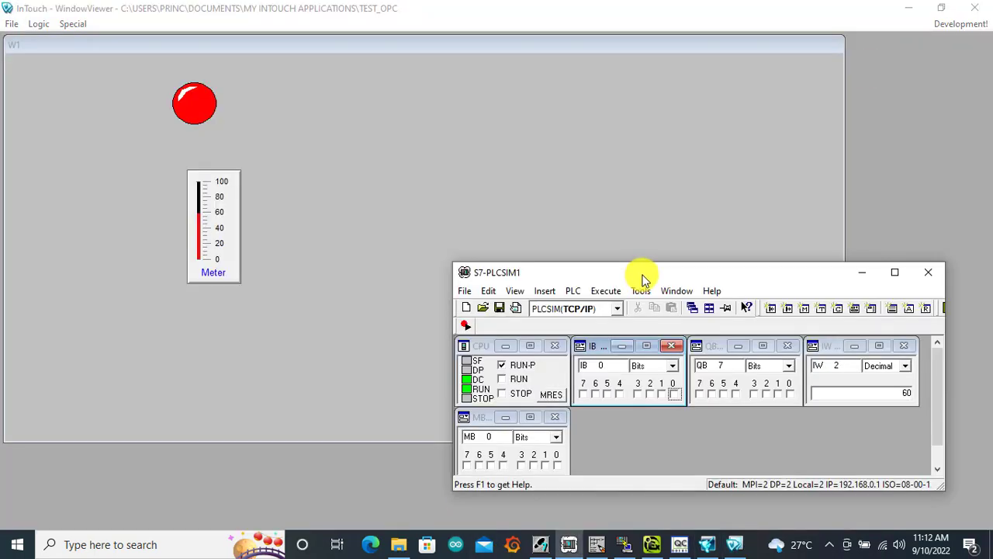
drag(641, 277, 604, 169)
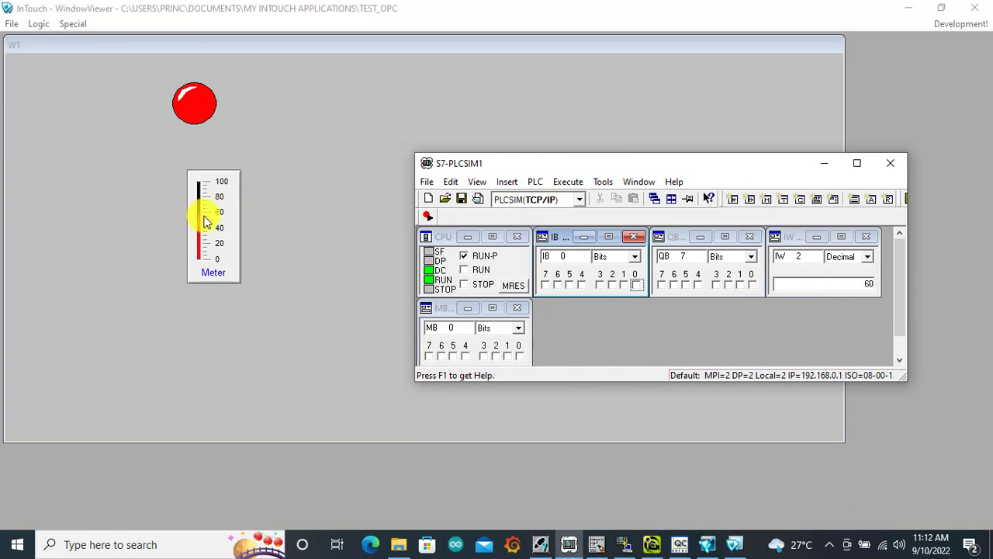
click(858, 283)
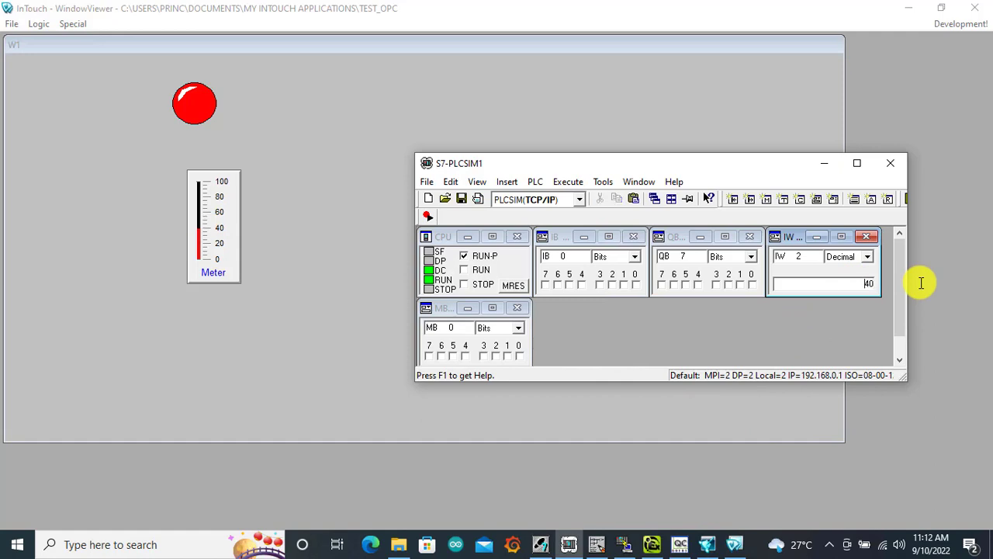
double_click(864, 283)
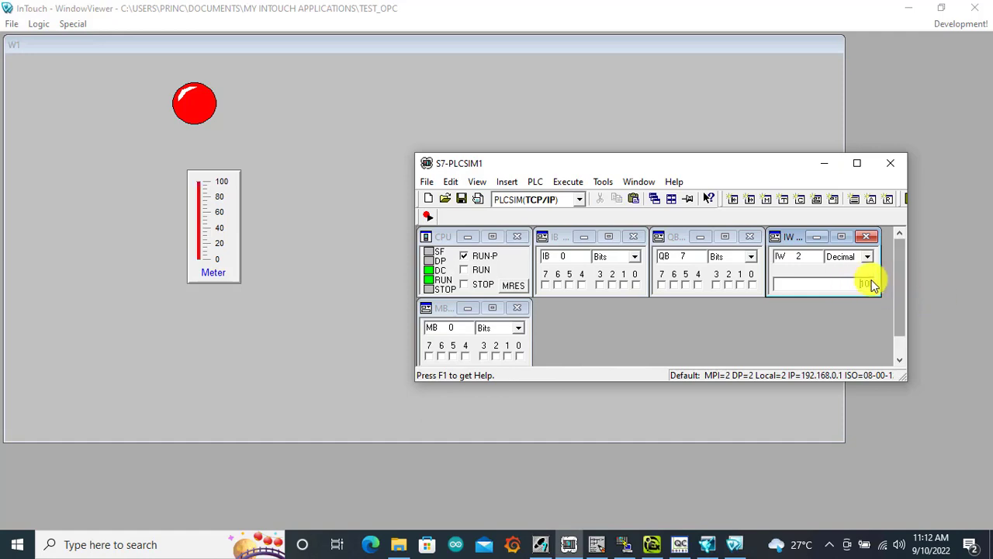
click(635, 285)
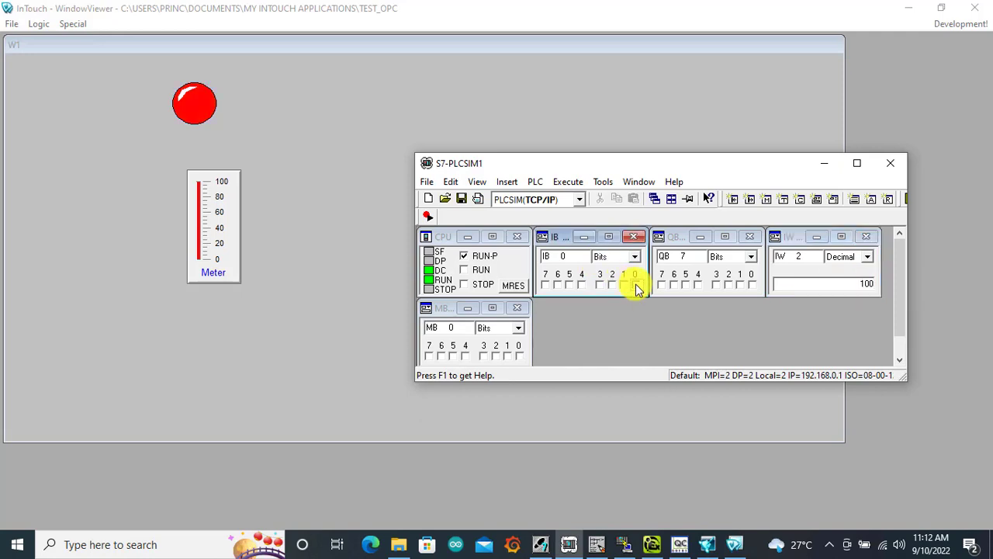
click(945, 29)
Insert a Momentary Button from the wizard's Buttons category and place it to the right of the round lamp
click(15, 65)
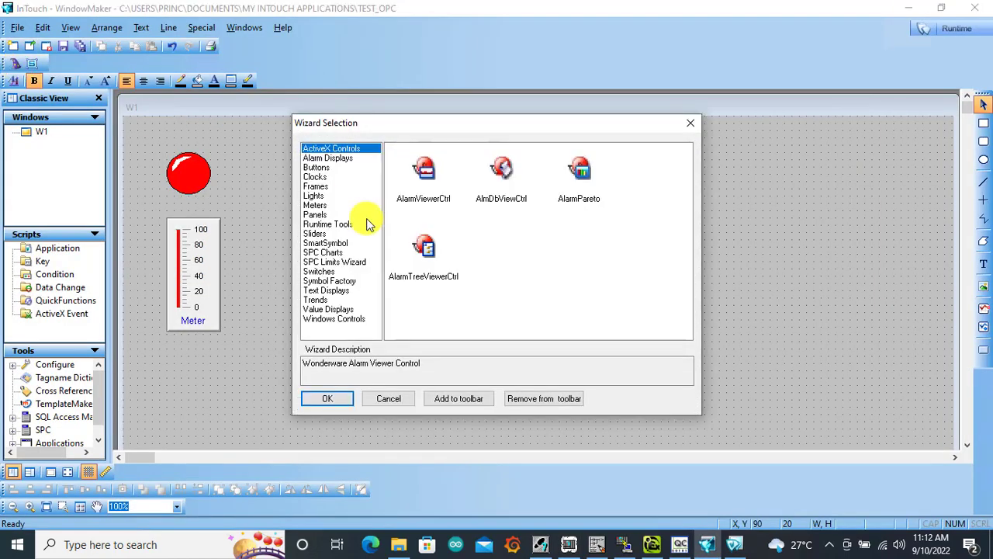
click(319, 169)
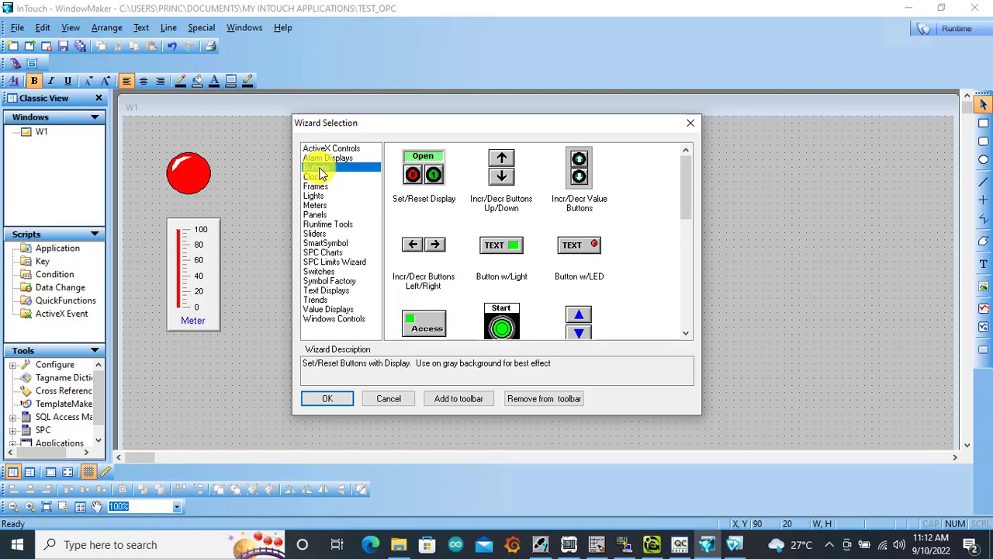
scroll(690, 244, down, 1)
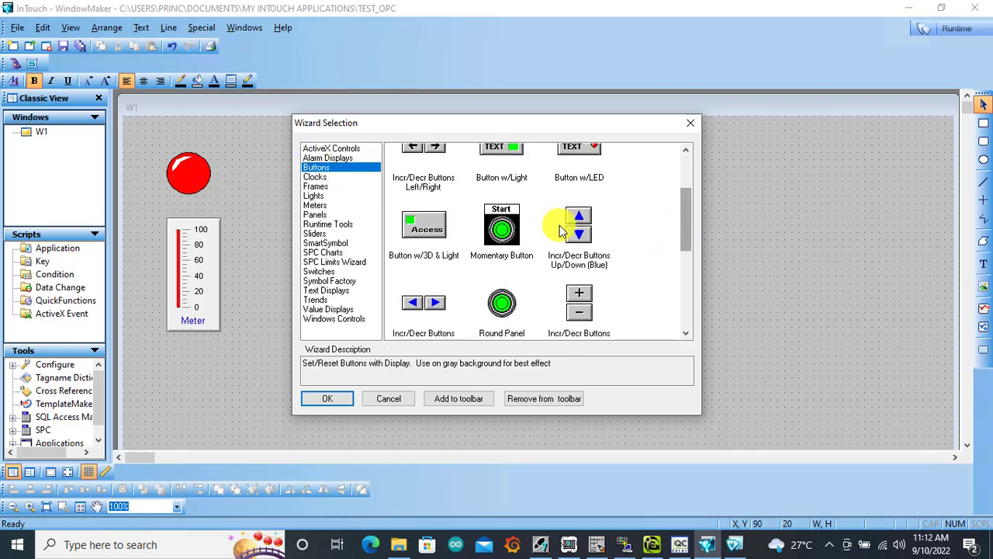
click(501, 225)
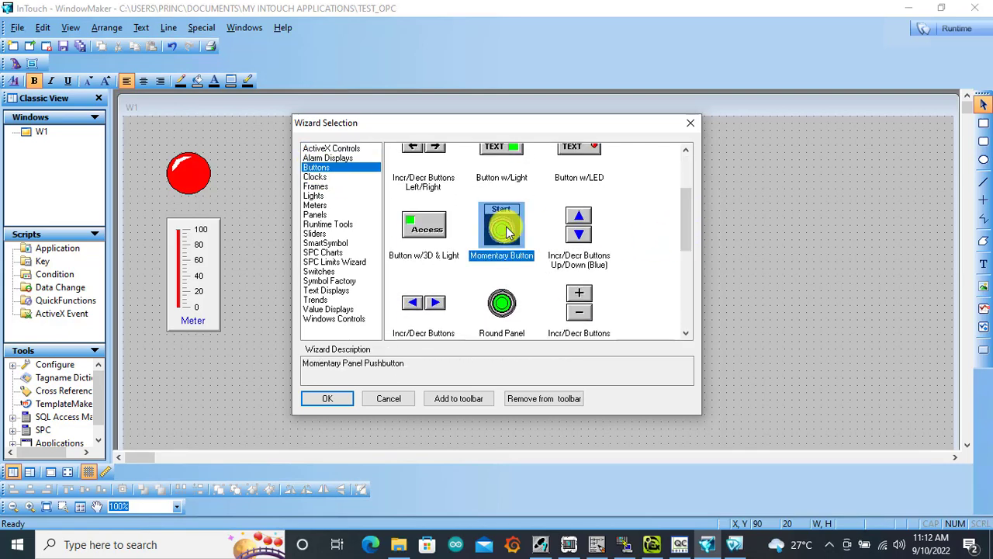
click(327, 398)
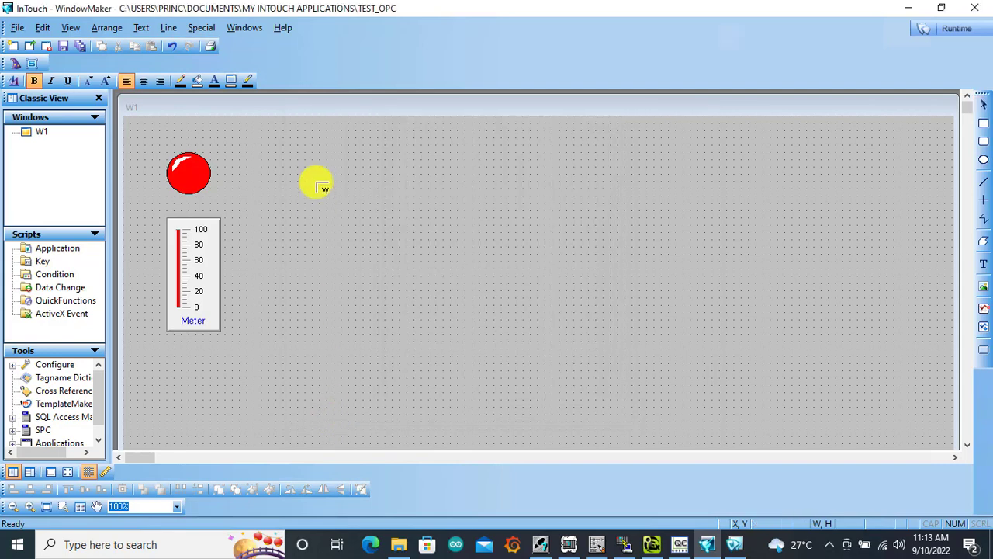
click(320, 187)
click(437, 197)
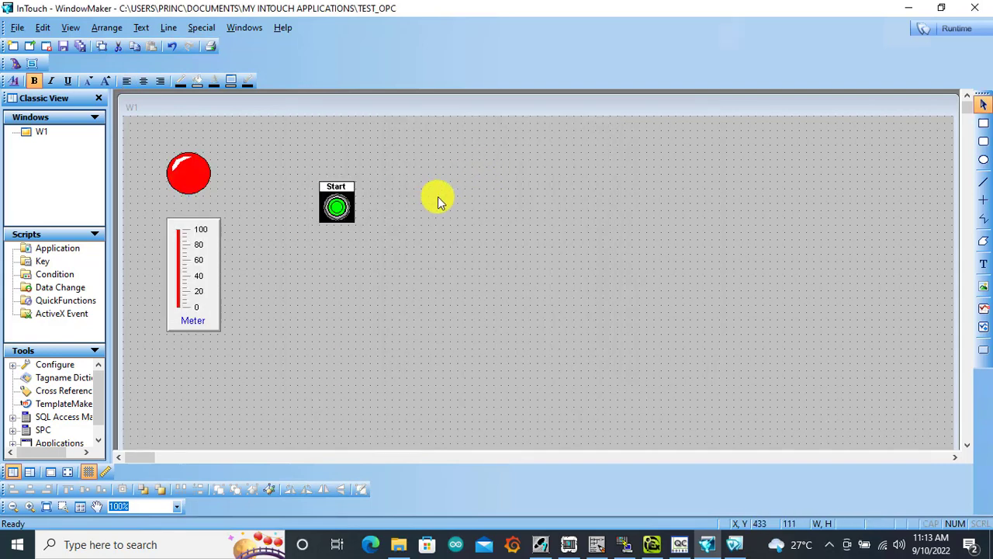
Place a copy of the Start pushbutton beside the original and add a Round Siren light below the two buttons
click(332, 216)
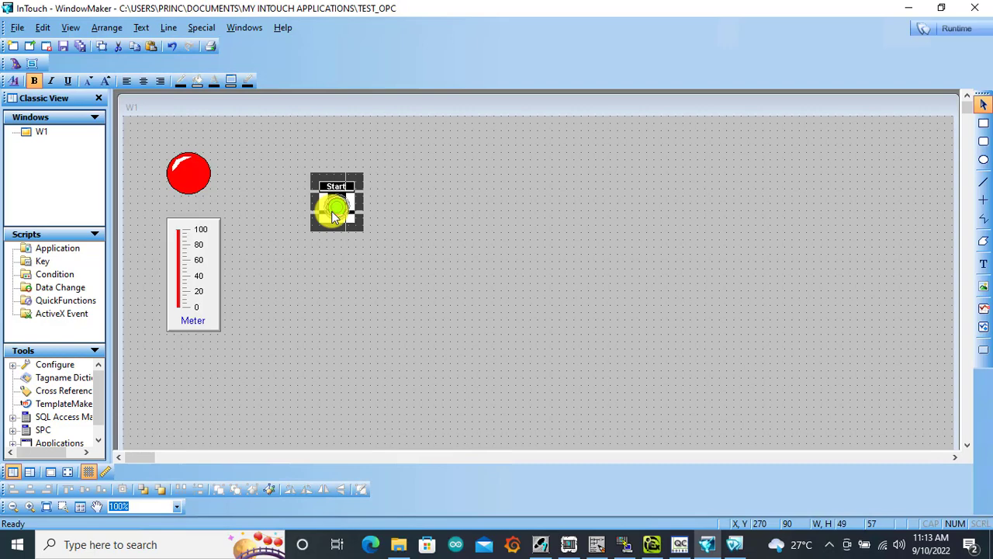
double_click(421, 173)
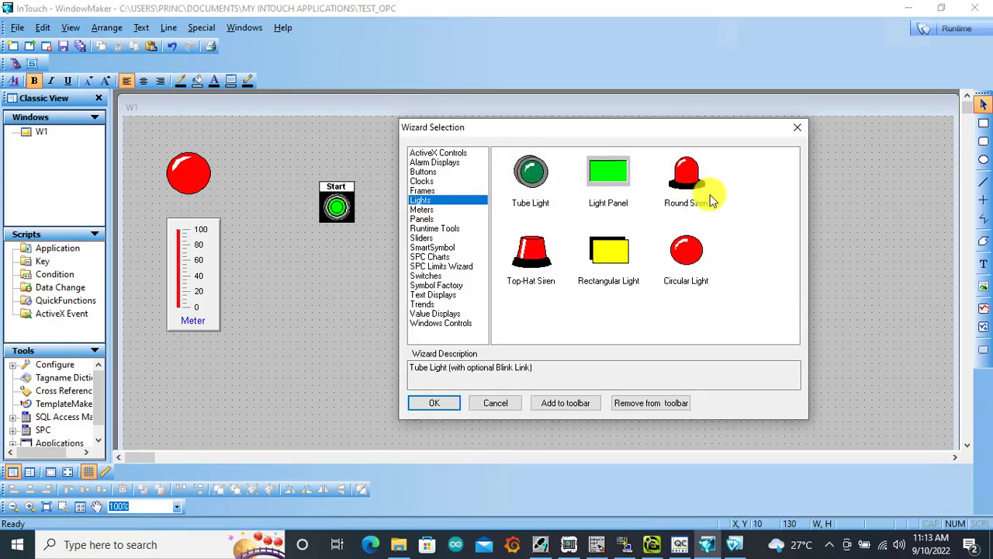
double_click(683, 180)
click(388, 287)
click(483, 262)
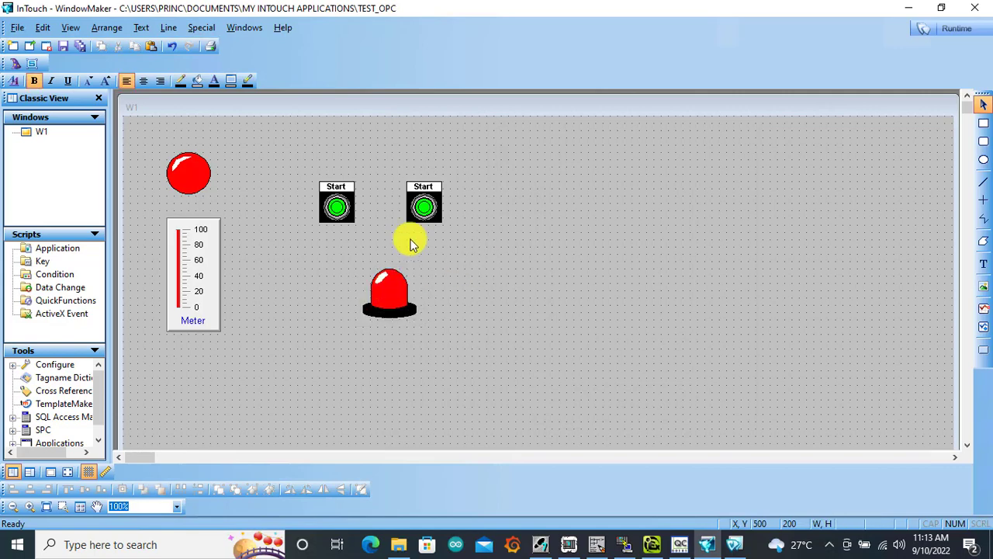
Set the first pushbutton's tagname to Start and define Start as a new tag of type I/O Discrete
double_click(338, 188)
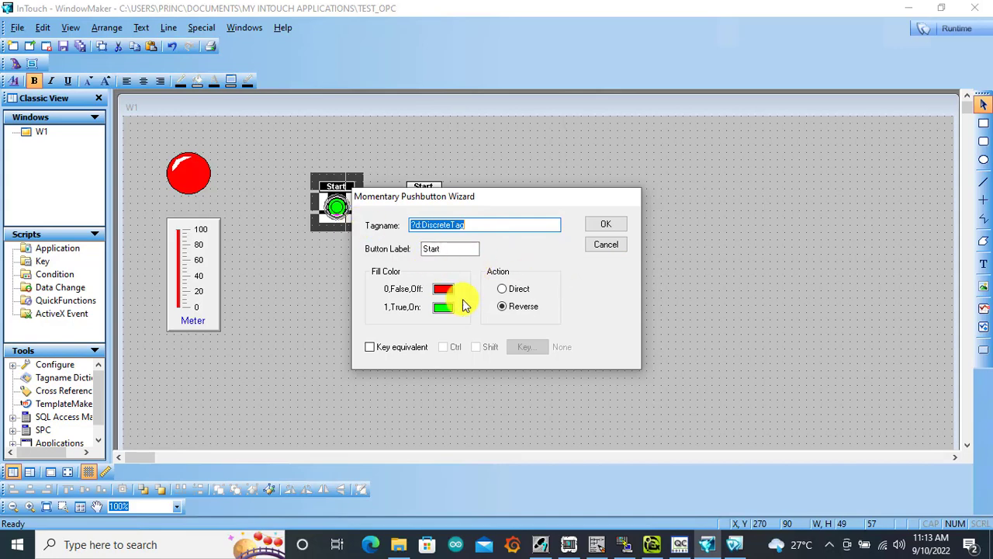
text(Start)
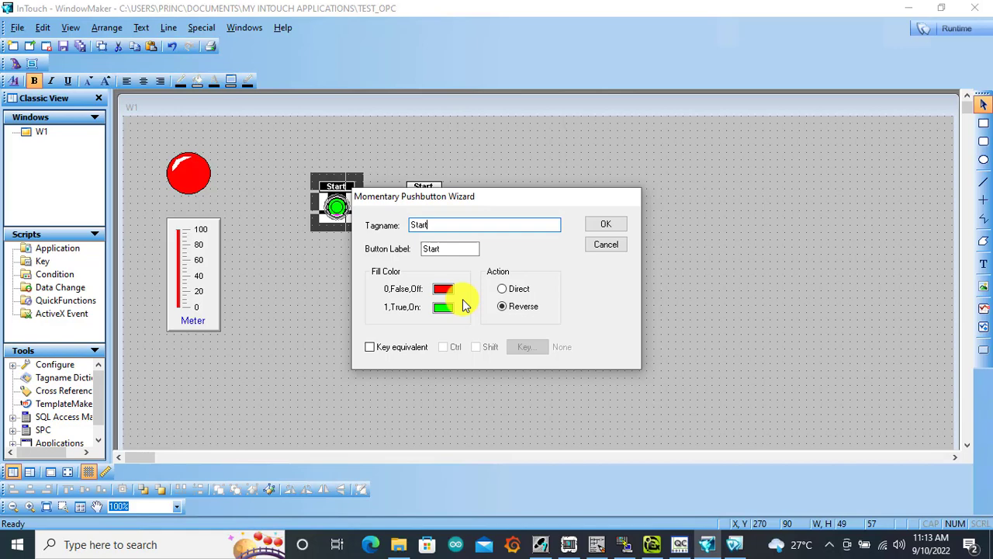
click(606, 224)
click(462, 303)
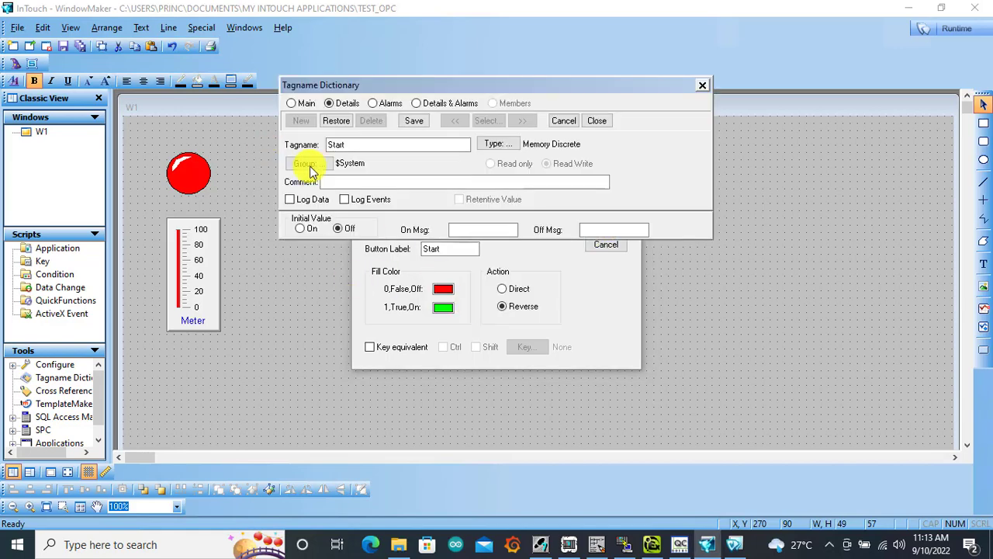
click(497, 147)
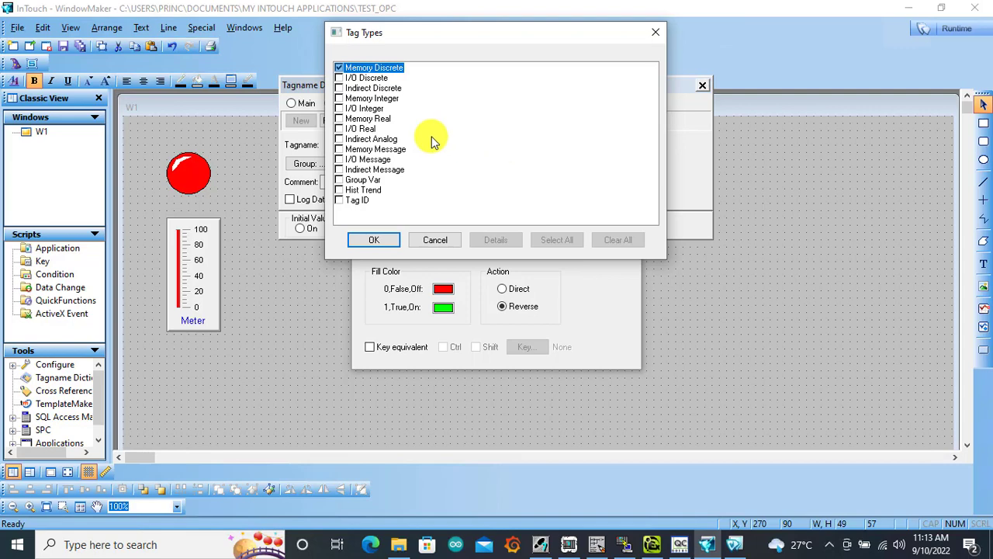
click(337, 80)
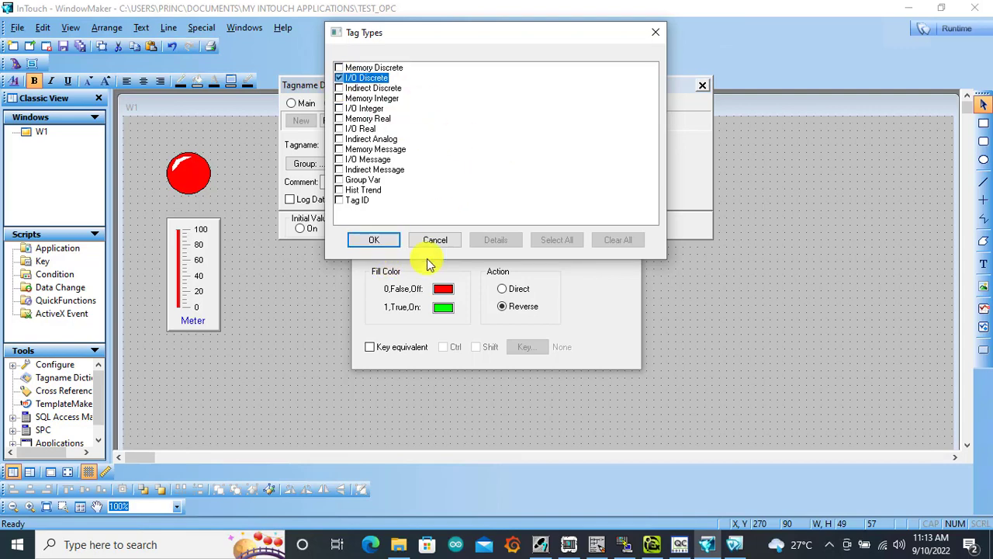
click(379, 242)
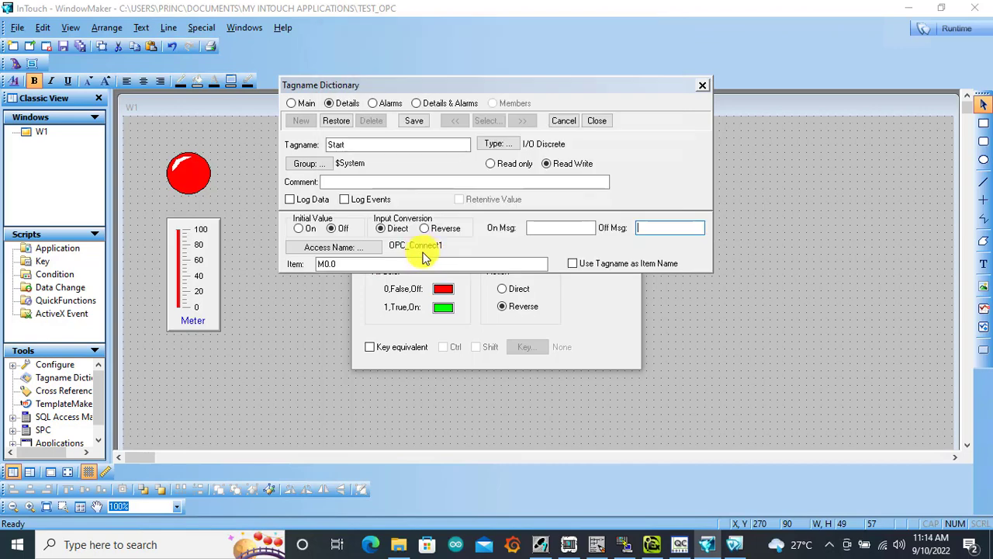
Check the start contact's address in the OB1 ladder program, then set the Start tag's item to M0.1 and save it
click(348, 264)
click(348, 264)
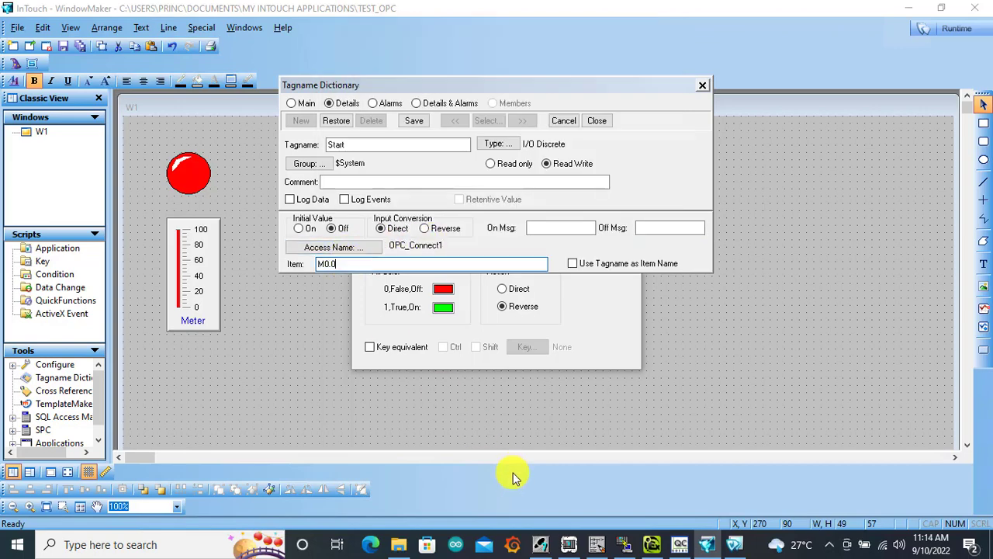
click(599, 545)
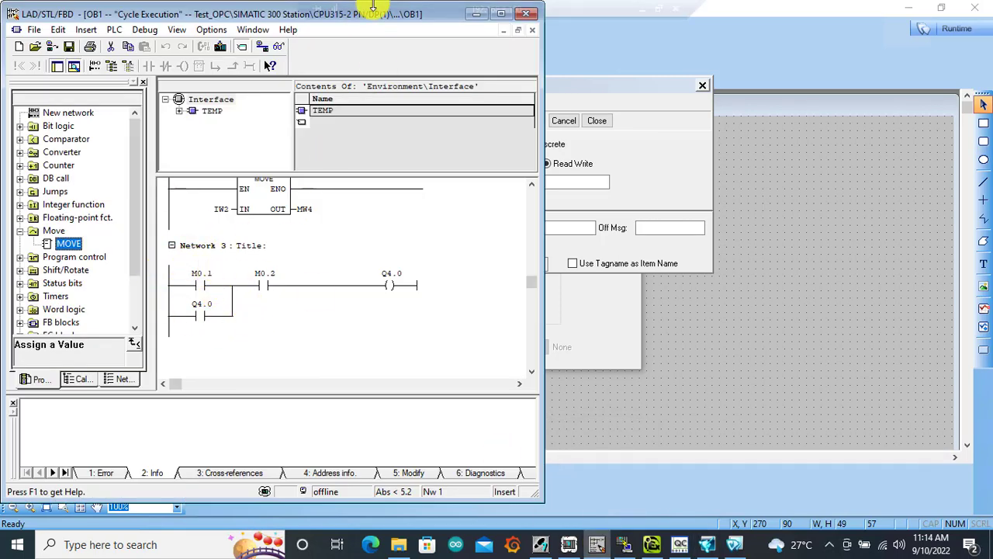
click(477, 14)
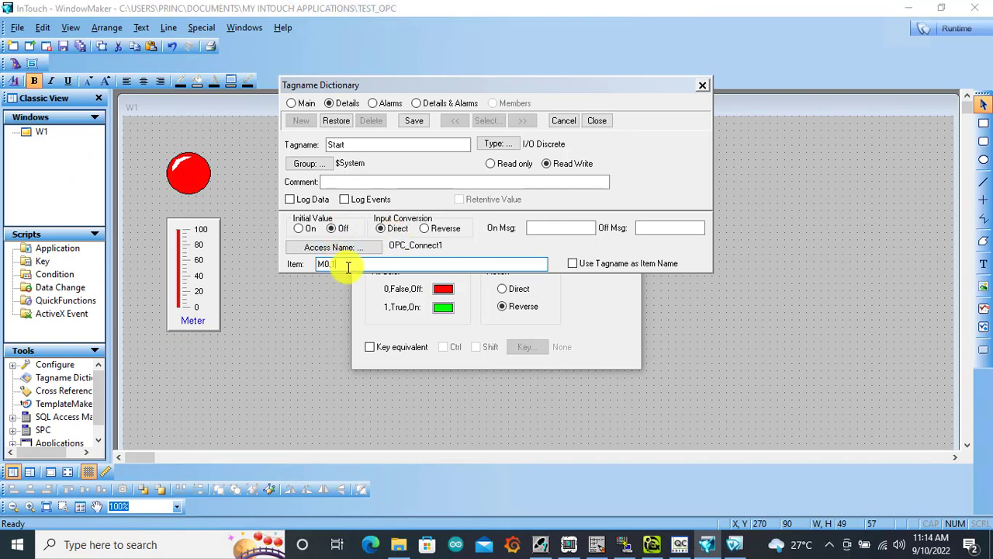
click(414, 121)
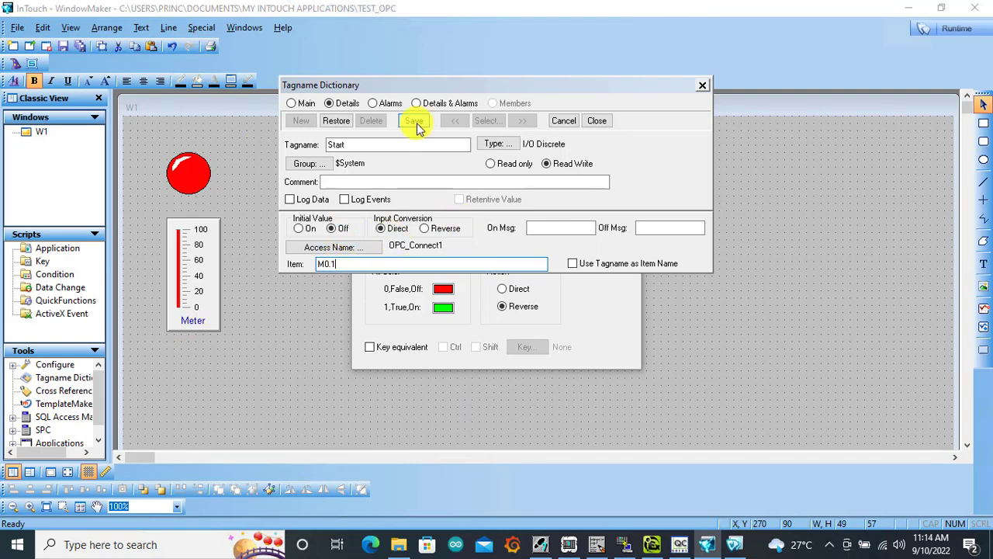
key(Escape)
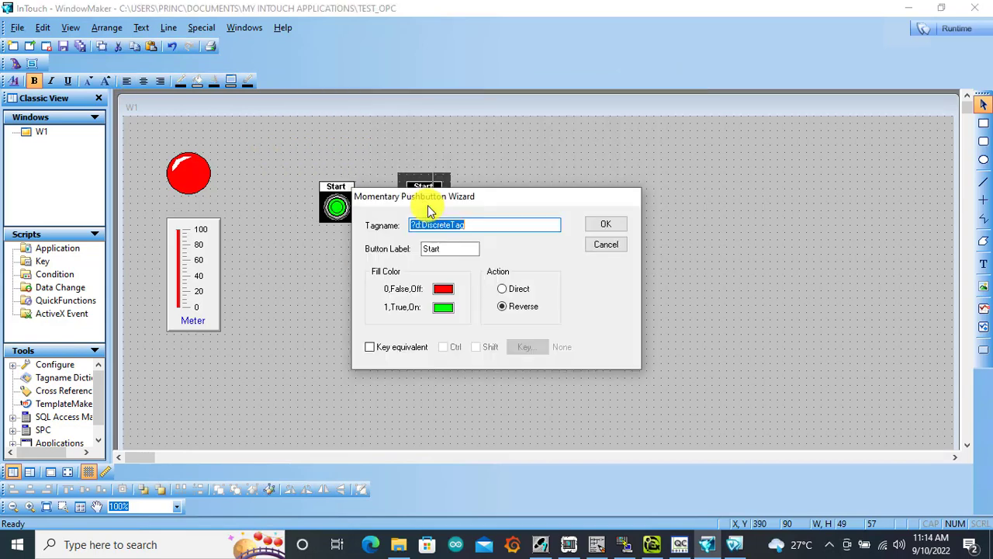
Label the second pushbutton Stop, set its tagname to Stop and define Stop as a new tag
double_click(441, 250)
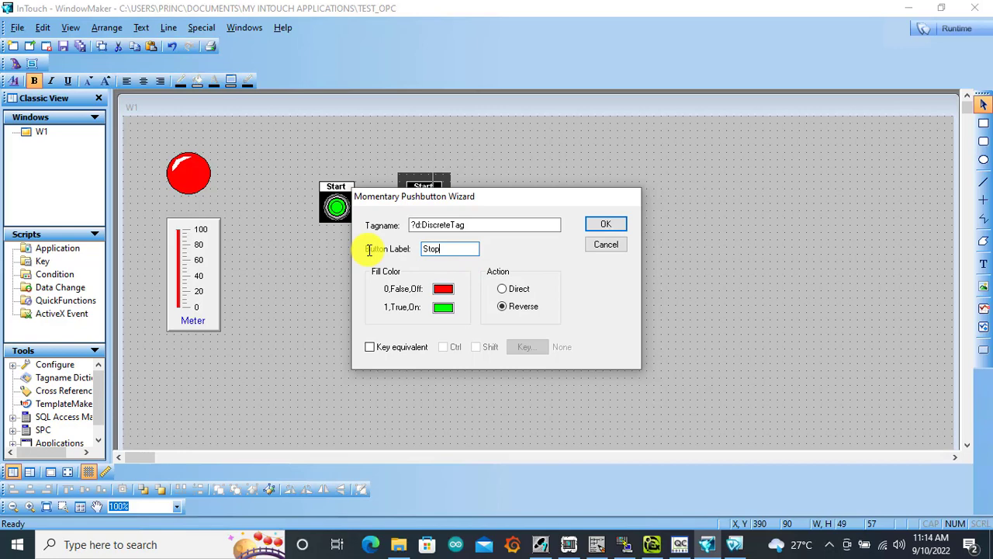
click(610, 225)
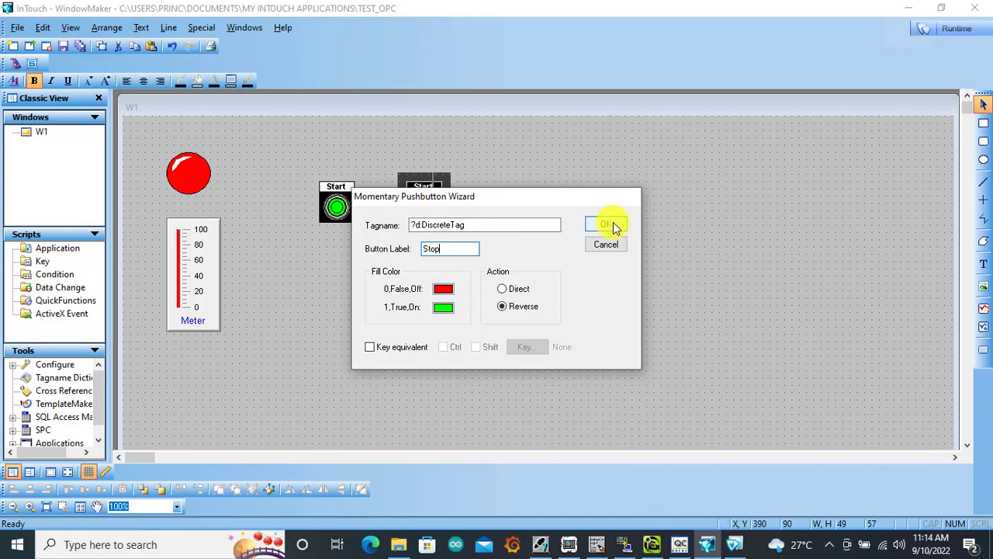
click(609, 225)
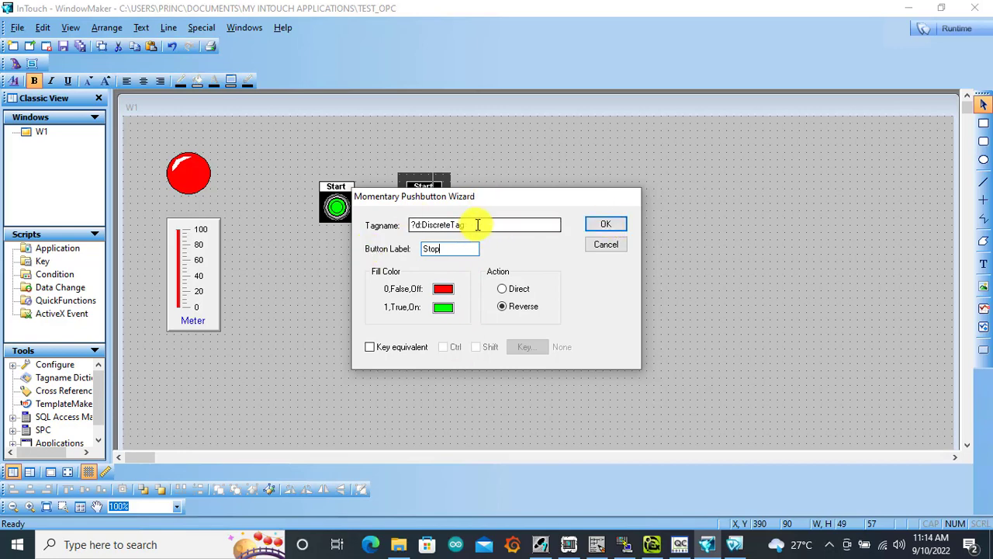
text(S)
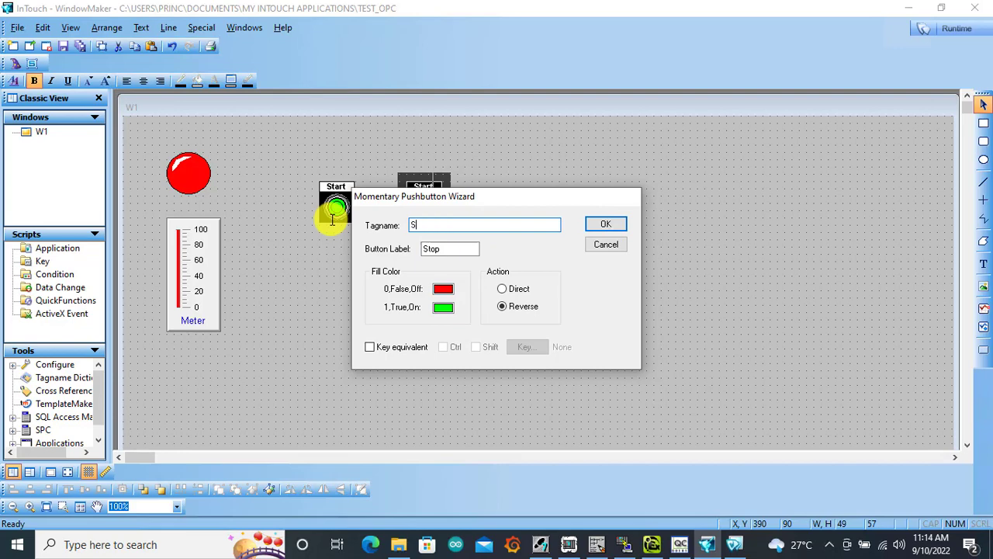
text(top)
click(605, 223)
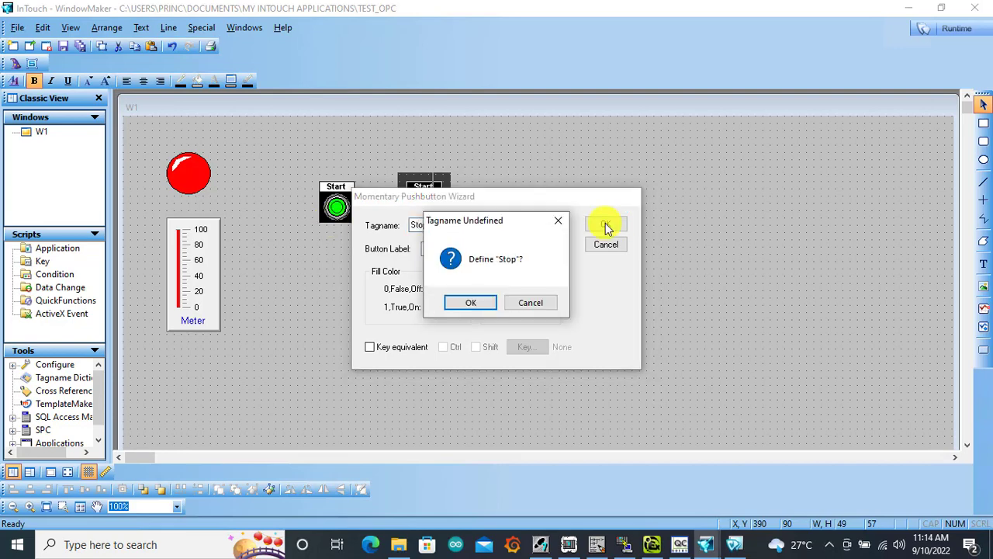
click(472, 303)
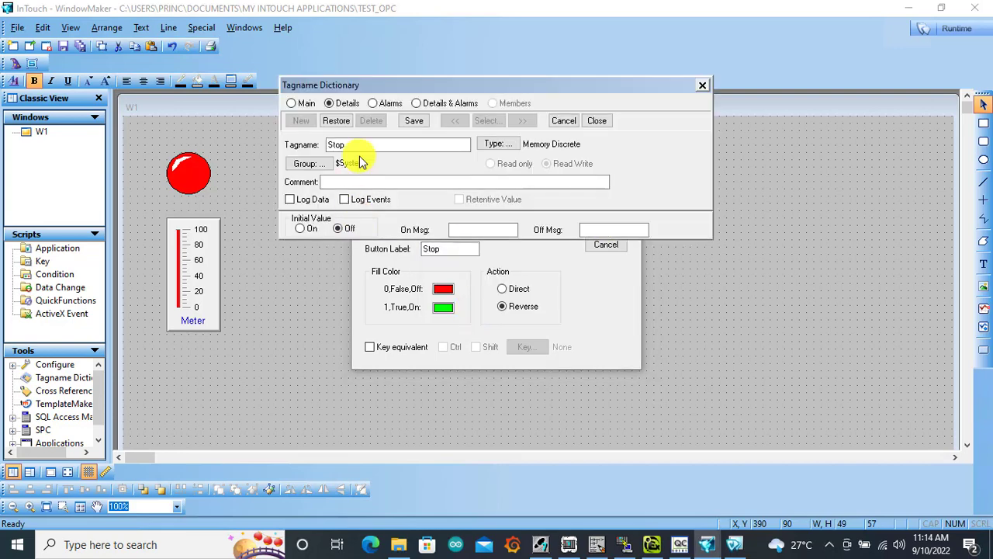
Change the Stop tag to I/O Discrete with item M0.2, save it and confirm the pushbutton settings
click(501, 146)
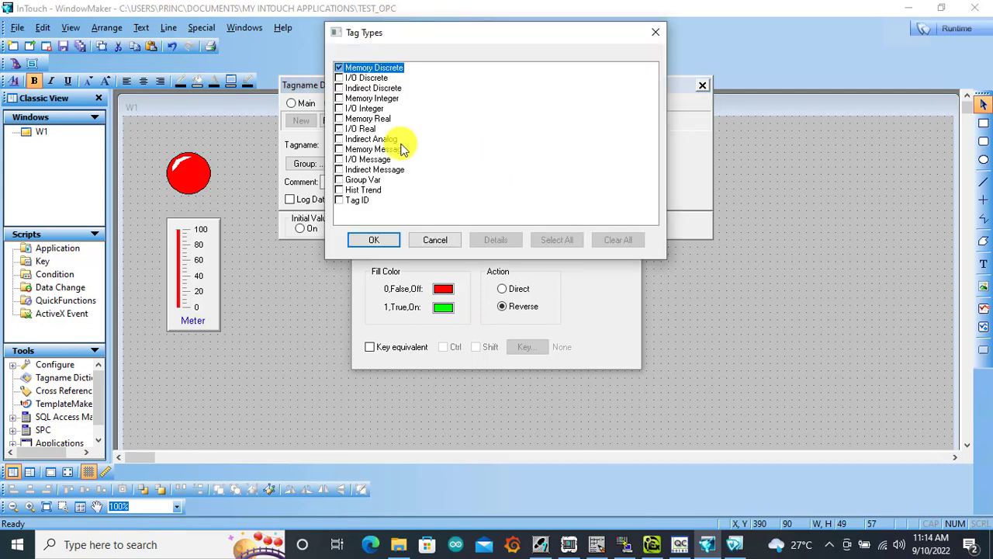
click(340, 79)
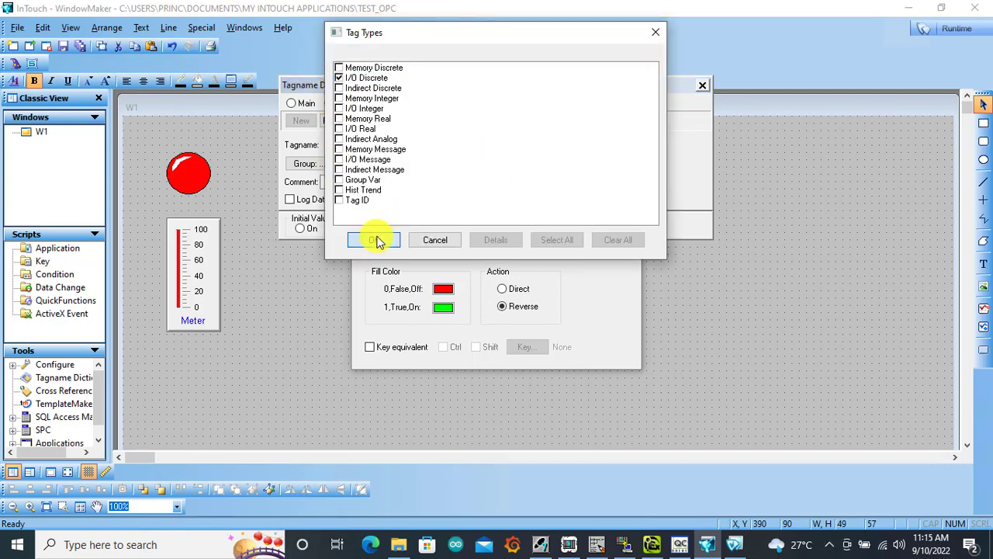
click(374, 240)
click(347, 266)
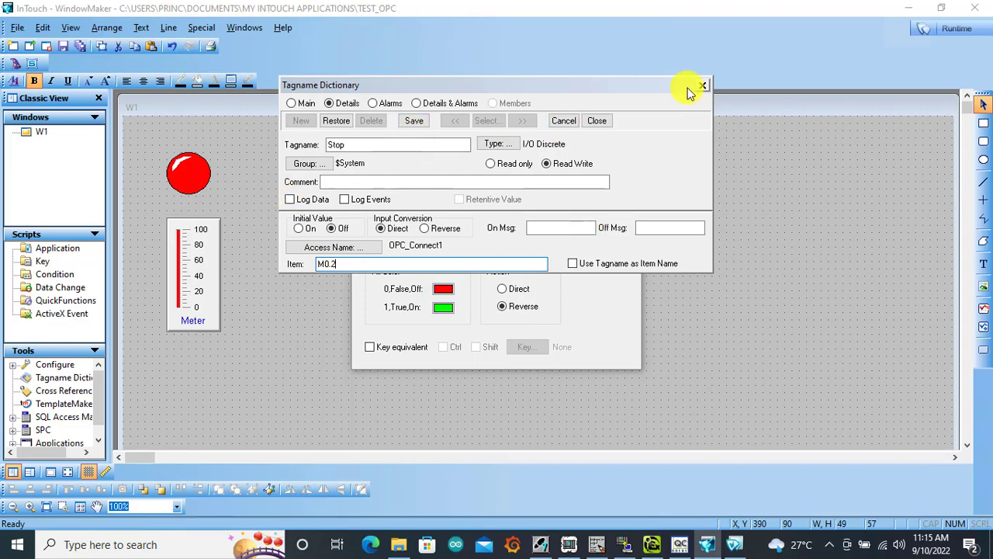
click(413, 120)
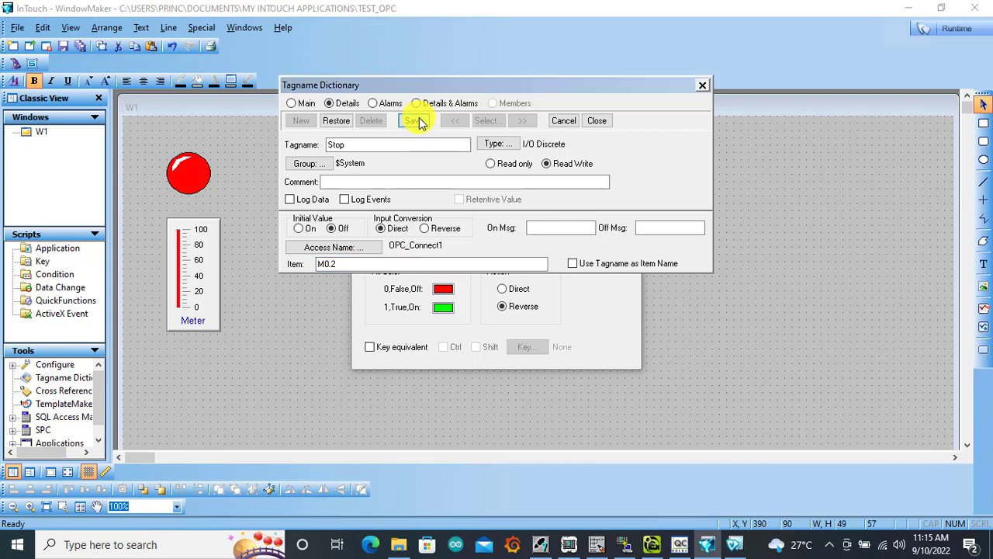
click(703, 86)
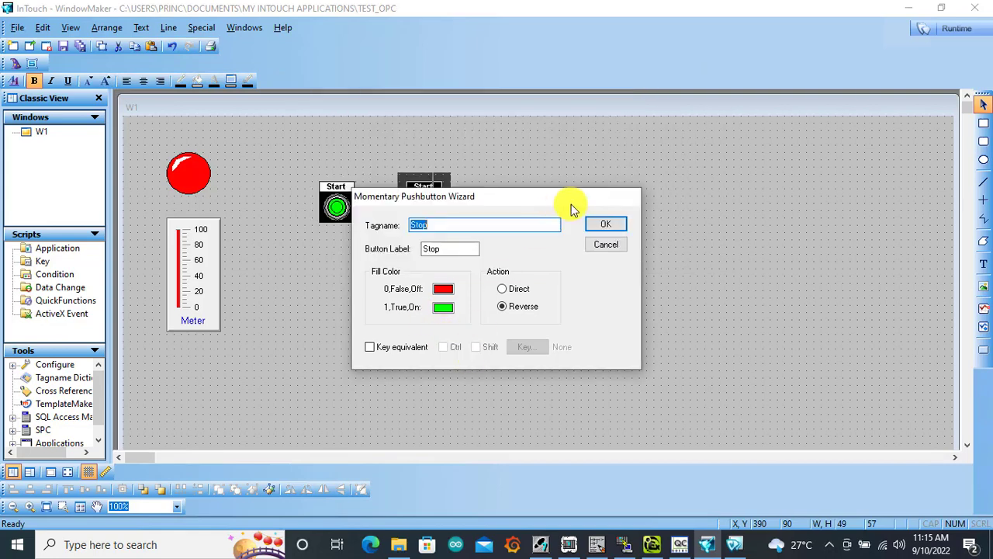
click(606, 225)
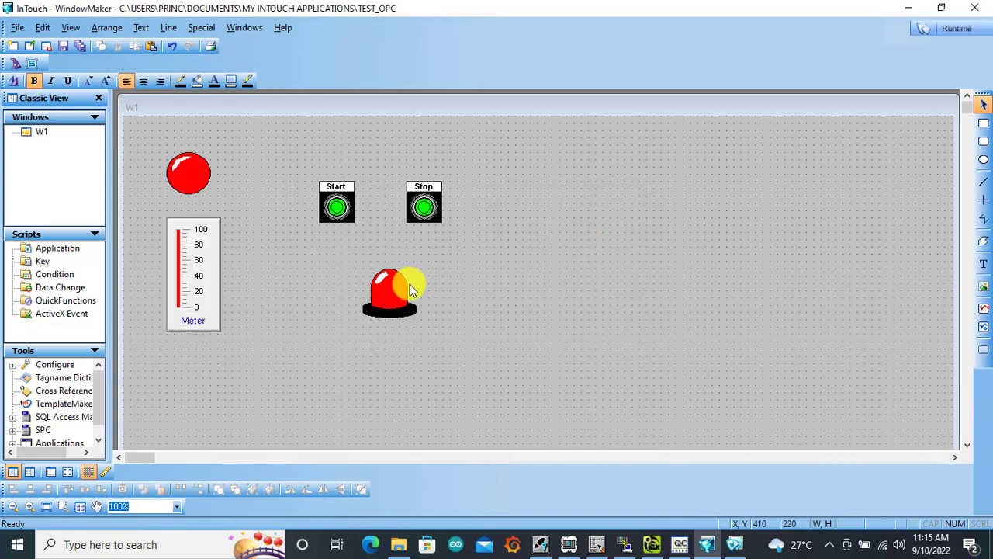
Check the output coil's address in Network 3 of OB1, then set the beacon light's expression to Pump and define it as a new tag
click(379, 290)
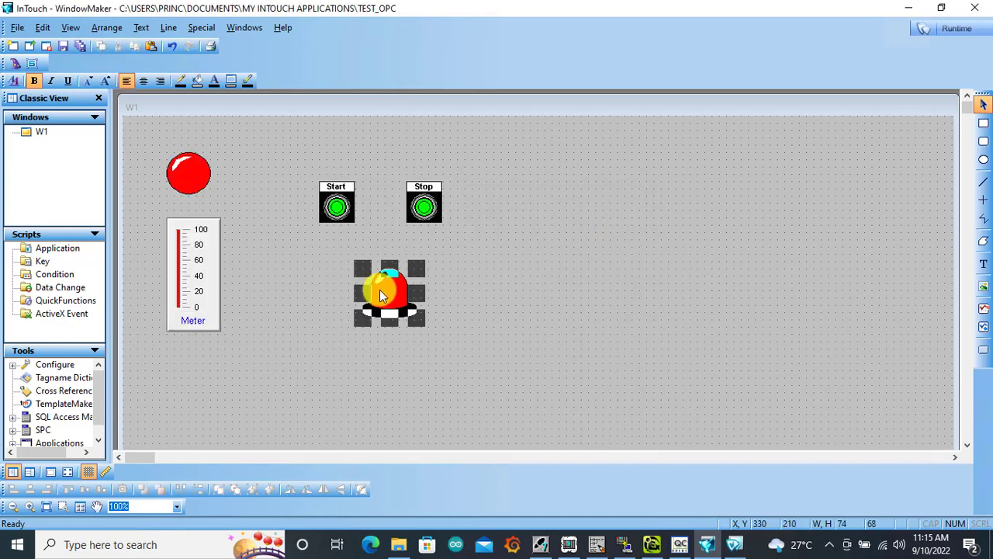
click(597, 544)
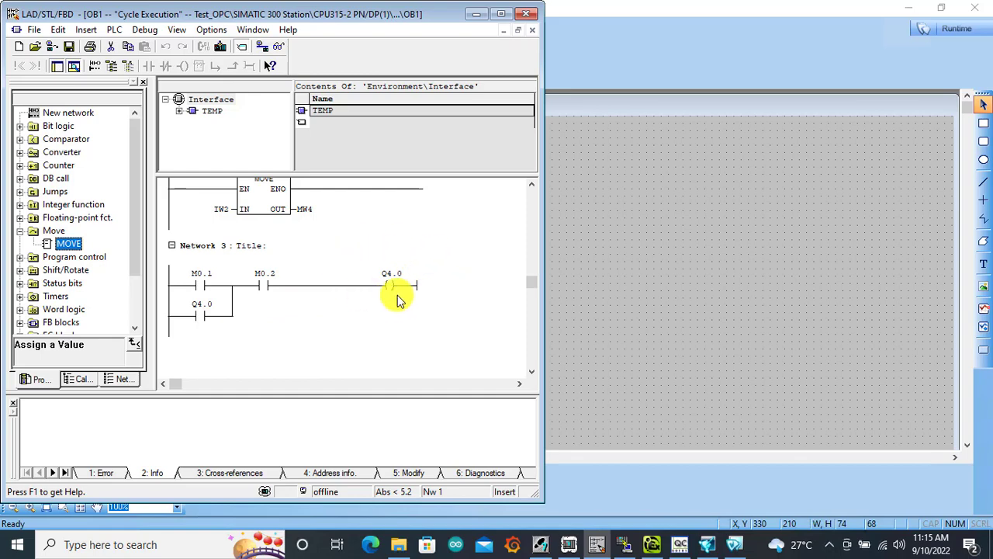
click(479, 13)
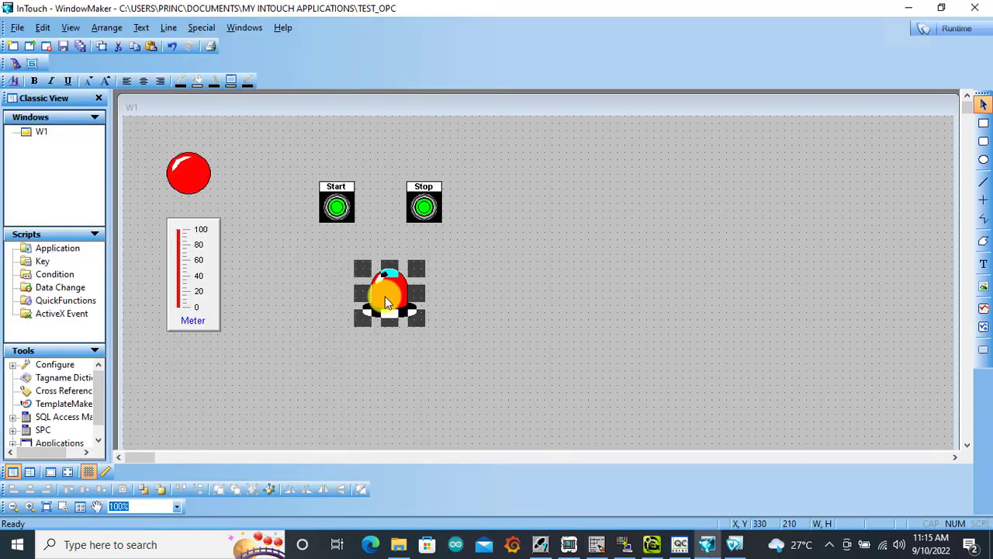
double_click(385, 297)
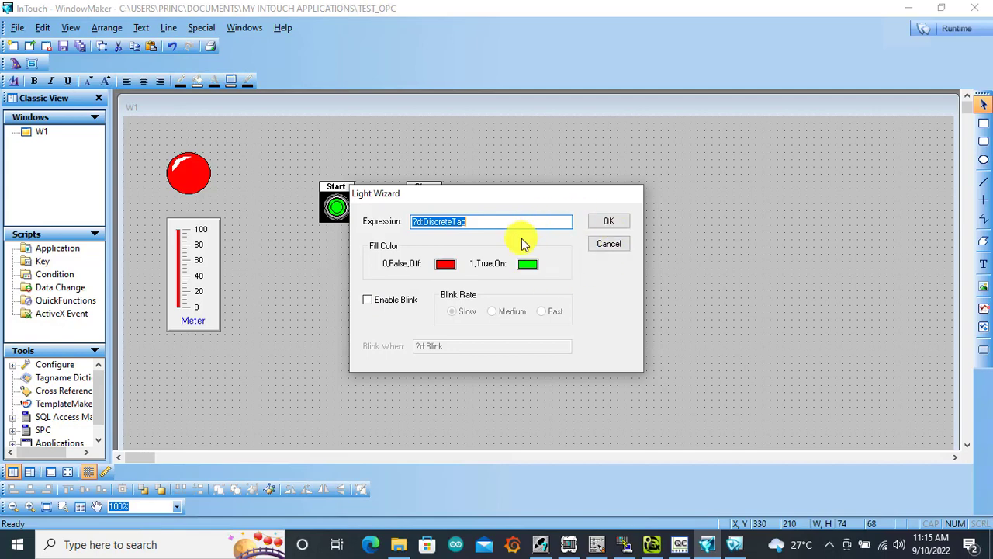
text(Pump)
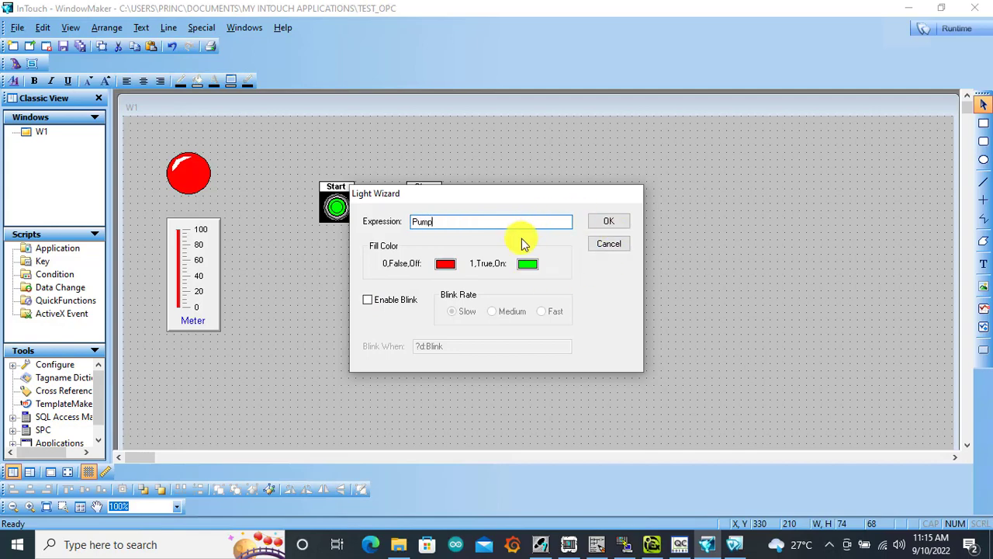
click(609, 222)
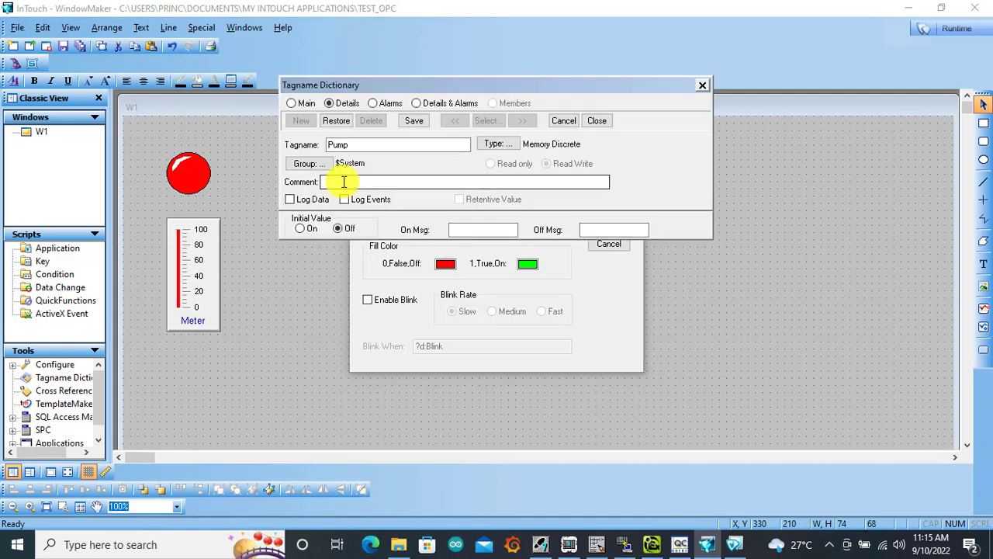
Change the Pump tag to I/O Discrete with item Q4.0, save it and confirm the light settings
click(495, 146)
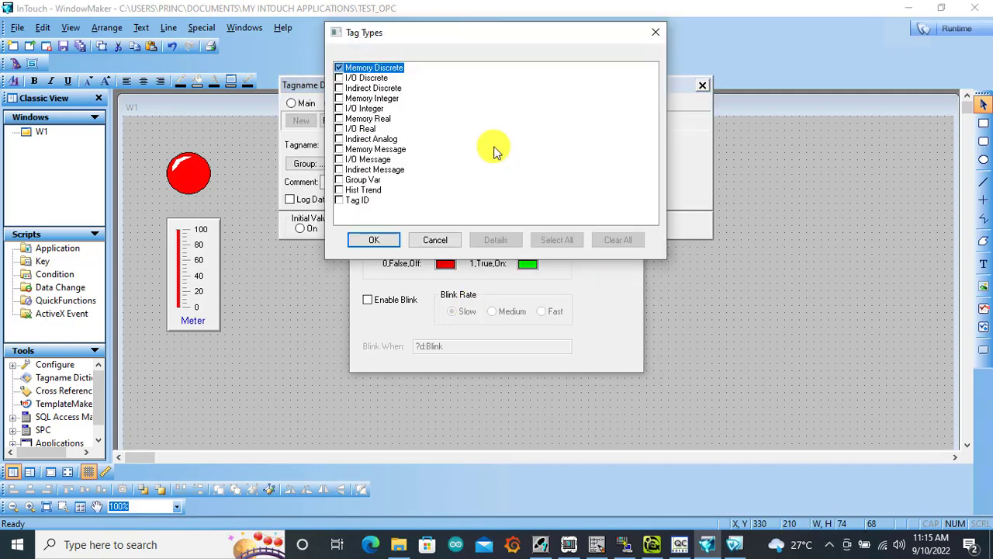
click(340, 78)
click(374, 241)
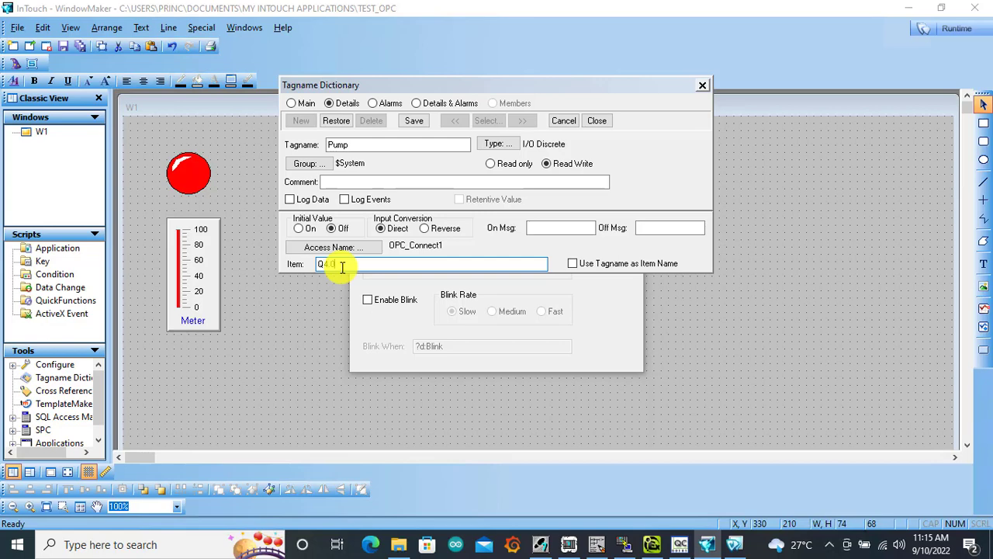
click(420, 122)
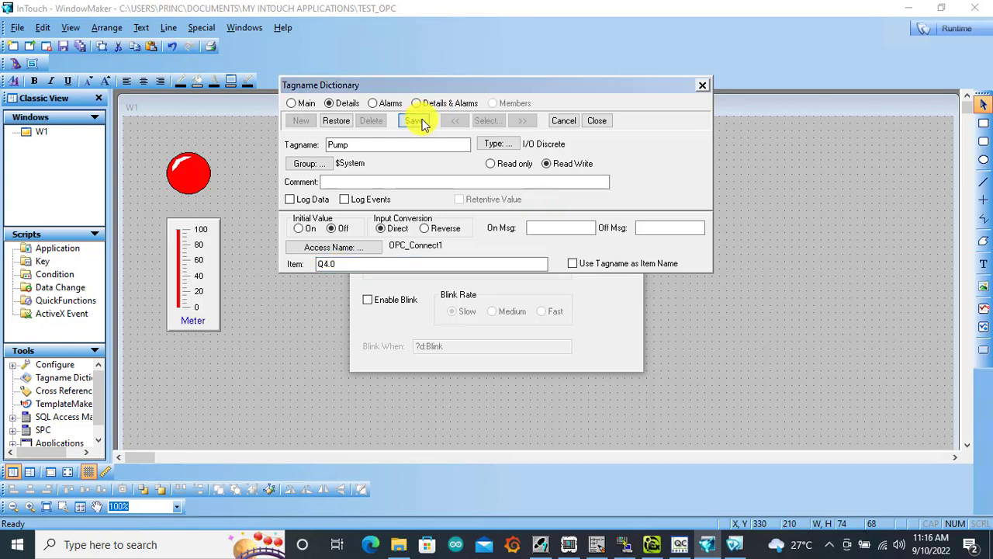
click(702, 86)
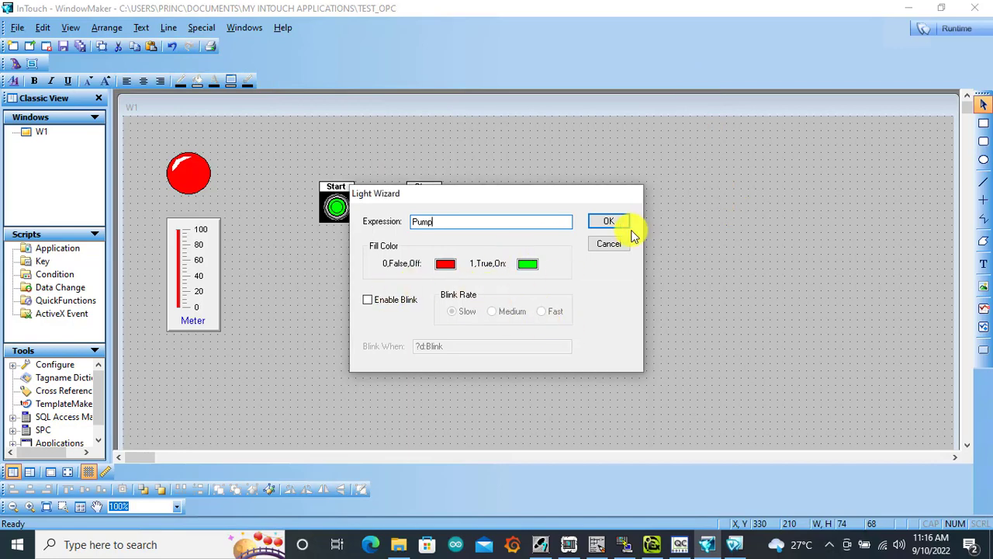
click(606, 225)
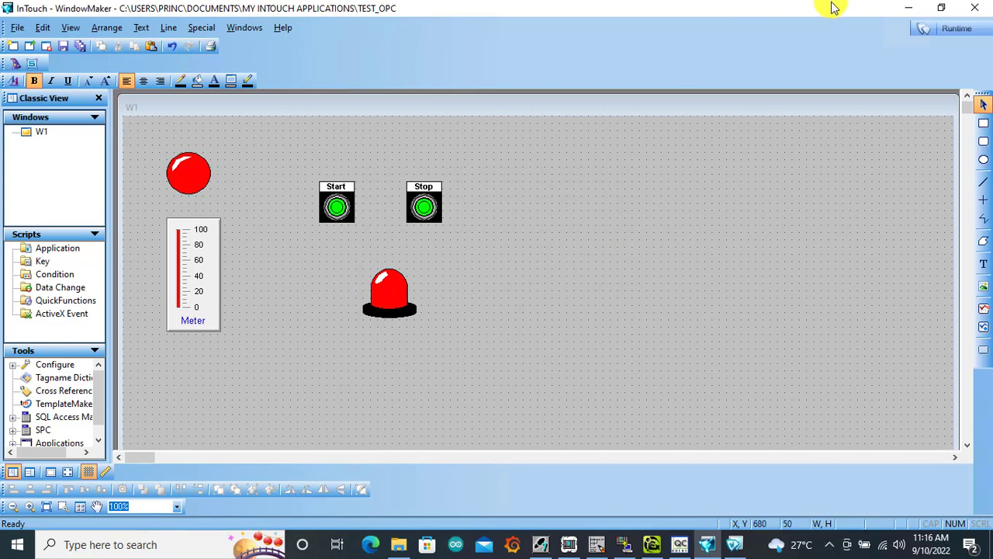
Start the InTouch runtime and switch to S7-PLCSIM, placing its window clear of the lamps and meter
click(961, 31)
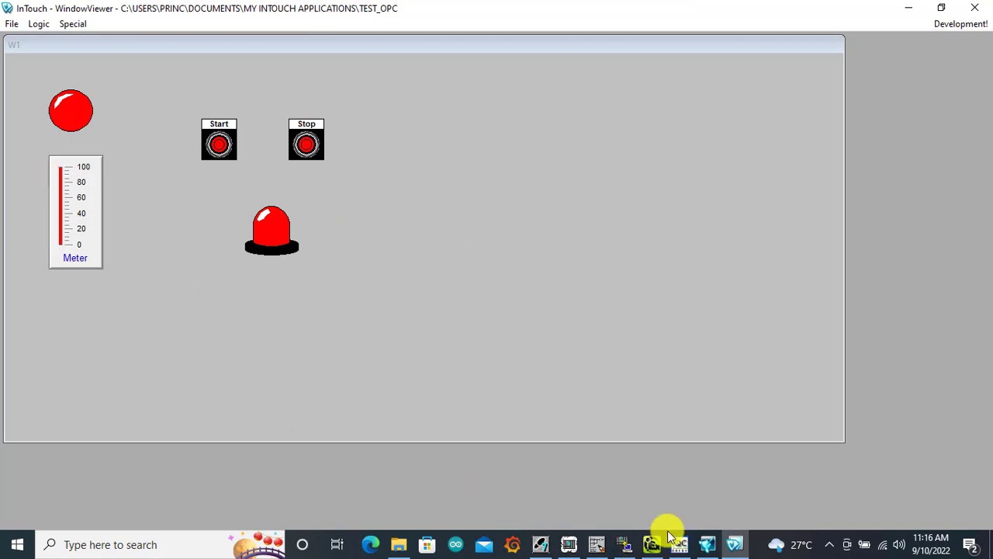
click(597, 544)
click(476, 14)
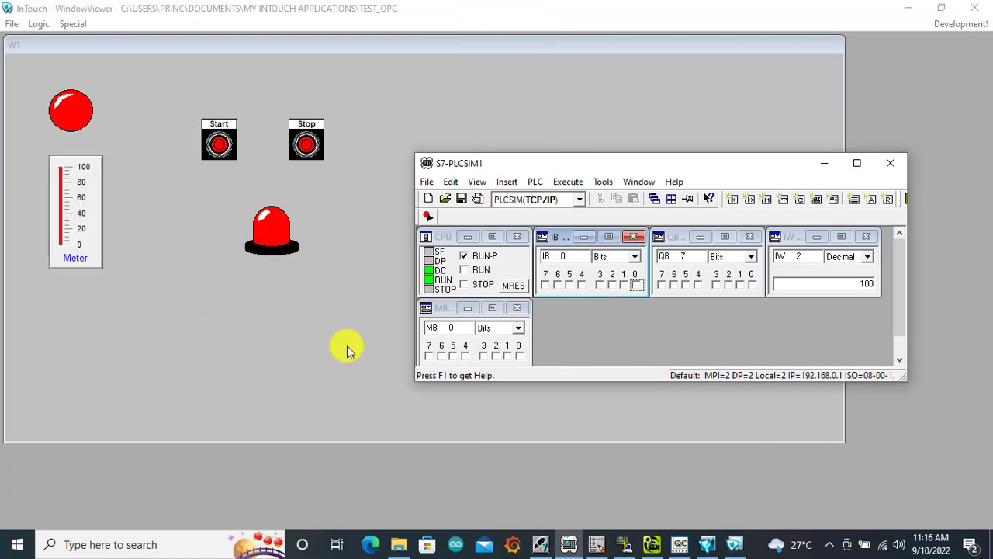
mouse_move(526, 166)
mouse_down()
mouse_move(606, 166)
mouse_move(545, 284)
mouse_move(515, 207)
mouse_move(525, 184)
mouse_up()
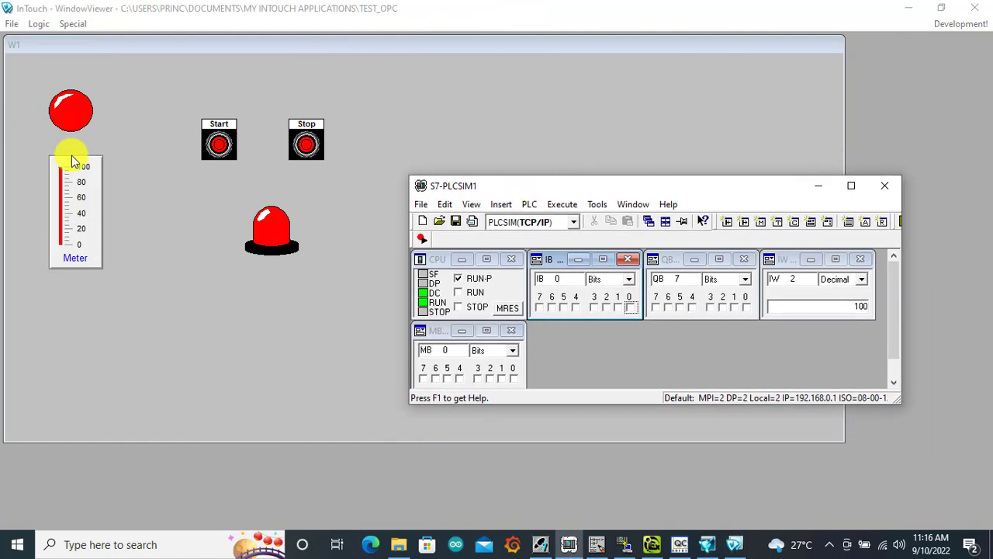
Turn on bit 0 of input byte IB 0 and set input word IW 2 to 50 in the PLC simulator
click(631, 307)
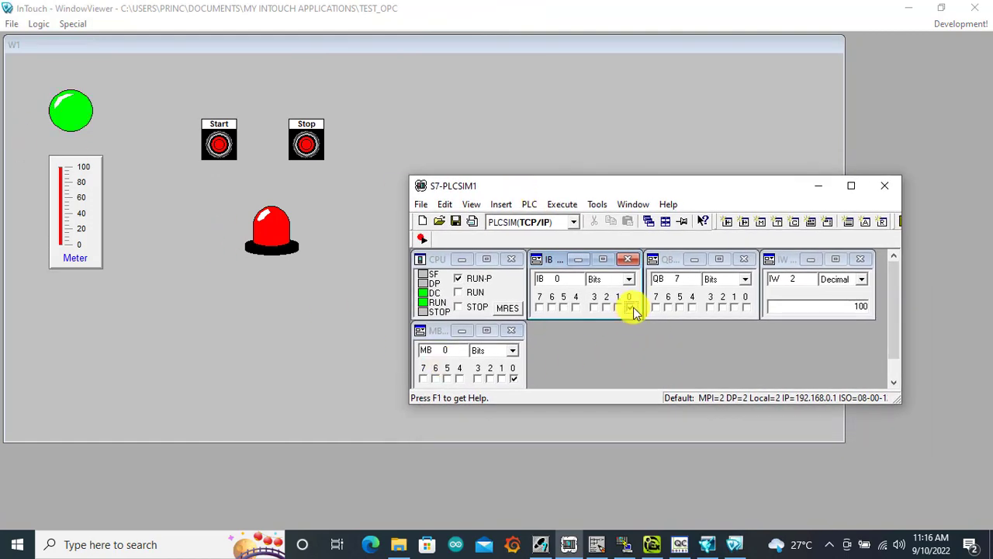
drag(841, 306, 887, 307)
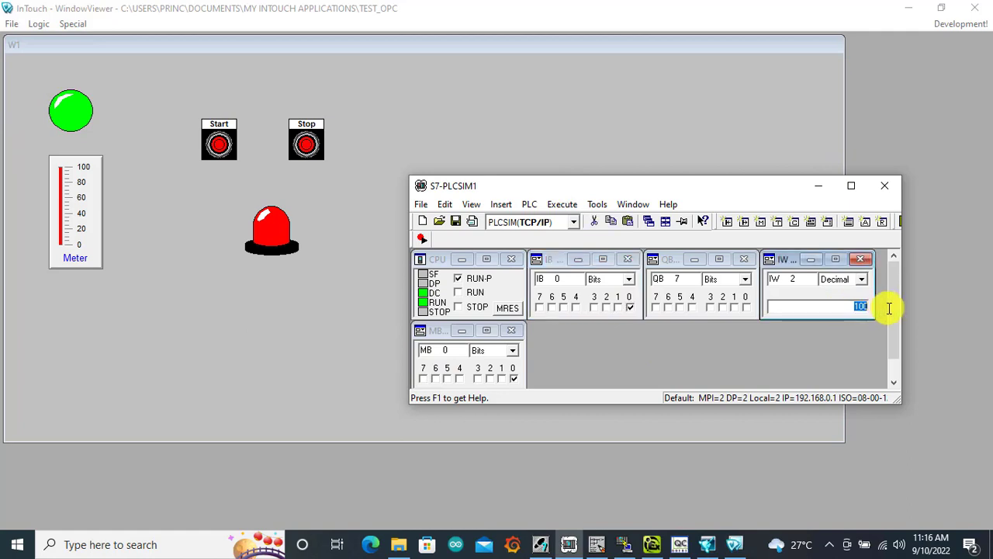
text(50)
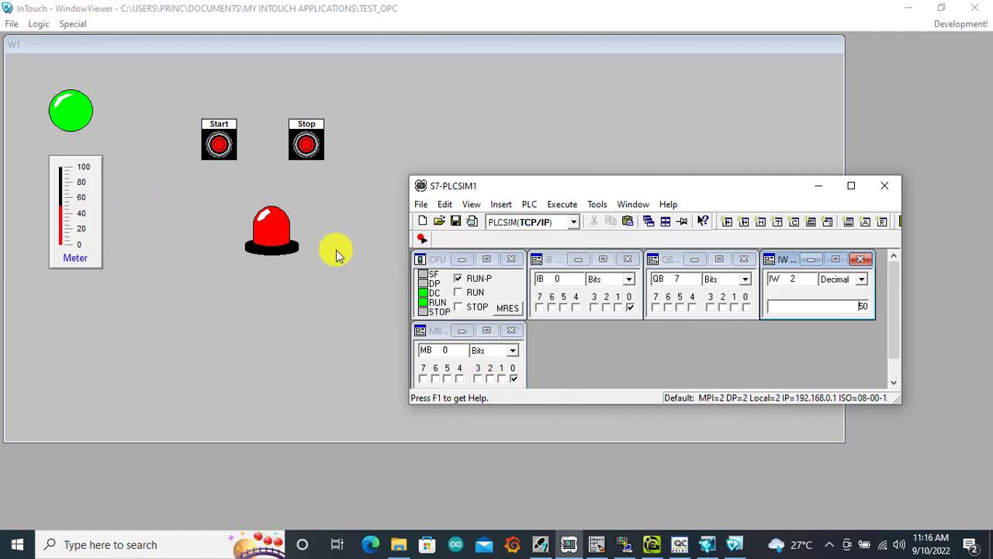
Test the Start and Stop pushbuttons in the runtime window against the MB 0 bits and the Pump light
click(219, 148)
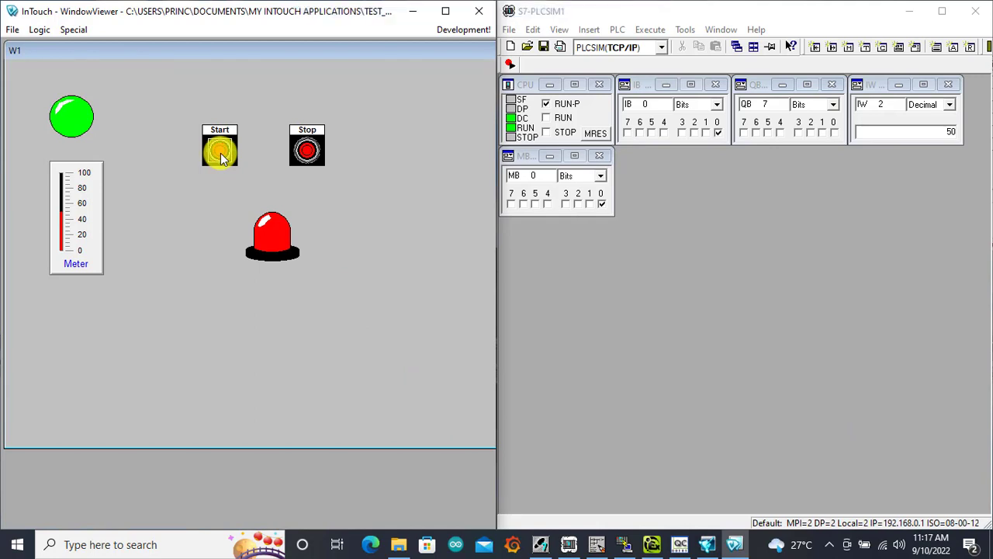
click(220, 153)
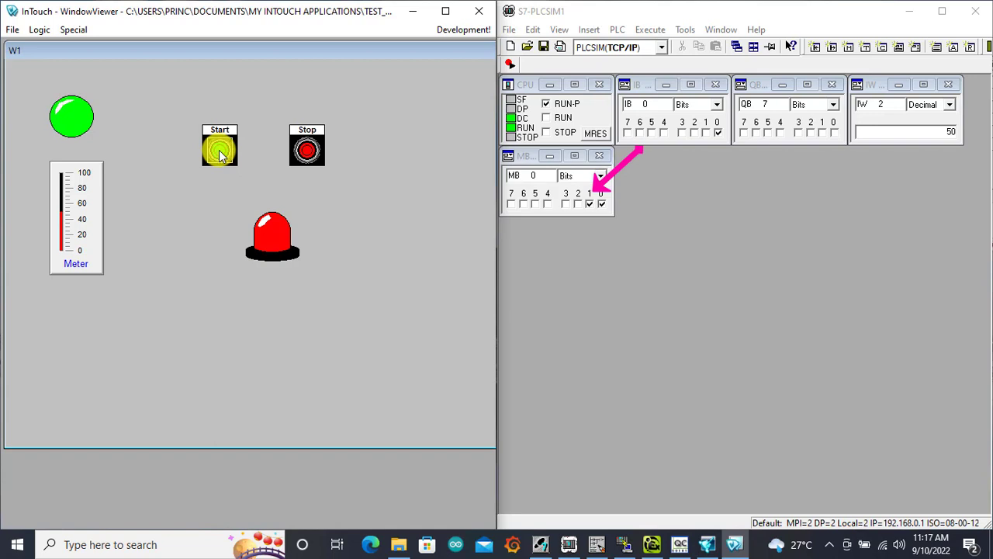
click(308, 152)
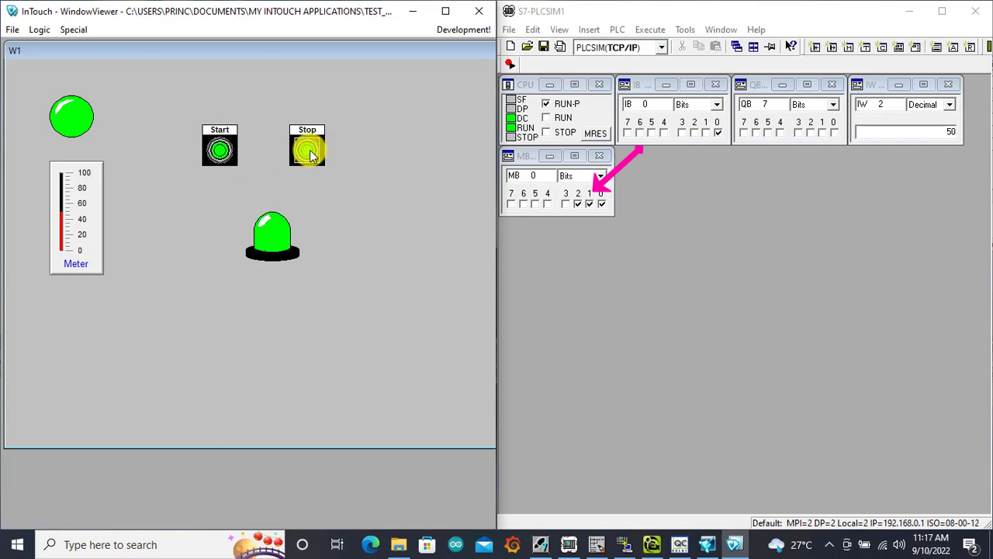
click(309, 155)
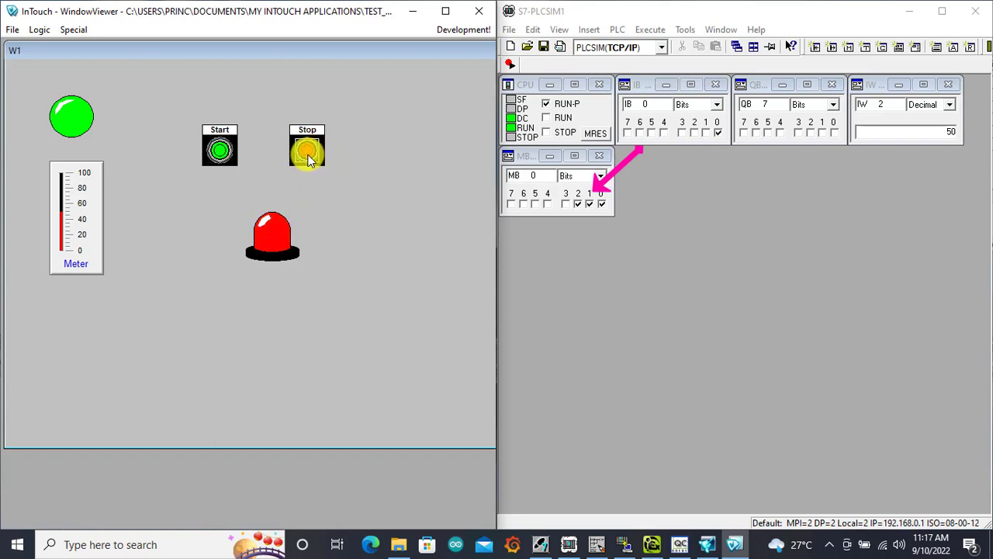
click(308, 155)
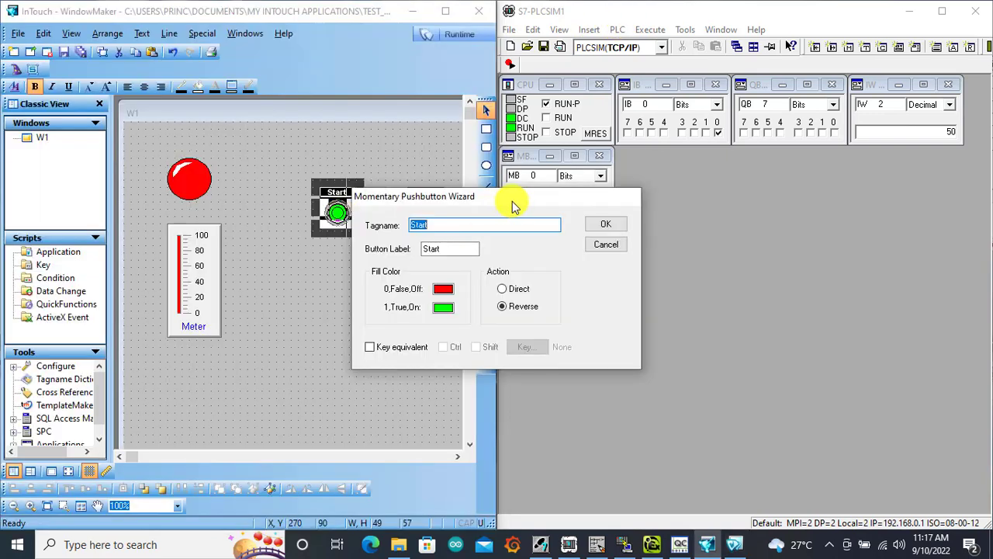
Set the Start pushbutton's action to Direct in WindowMaker and confirm its settings
drag(512, 201, 316, 228)
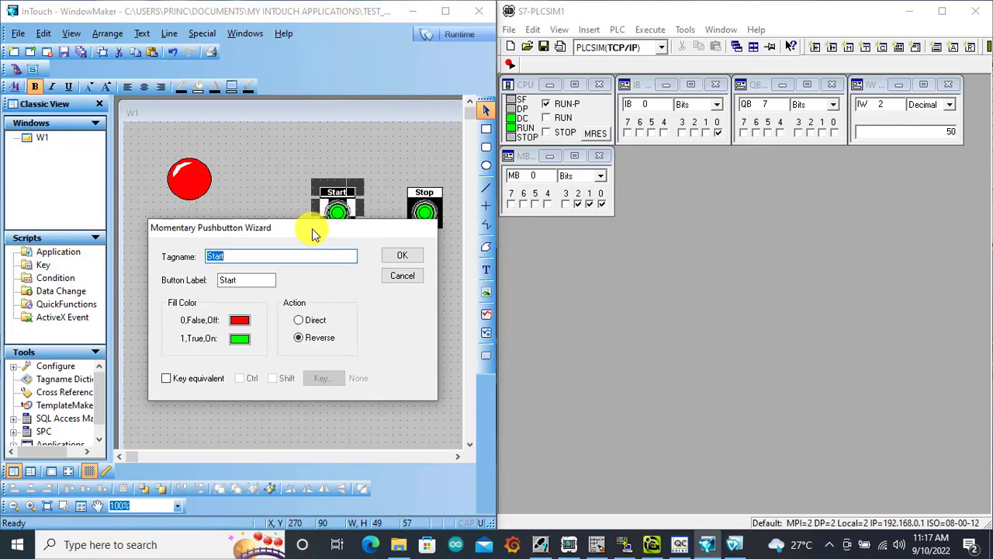
click(303, 317)
click(411, 253)
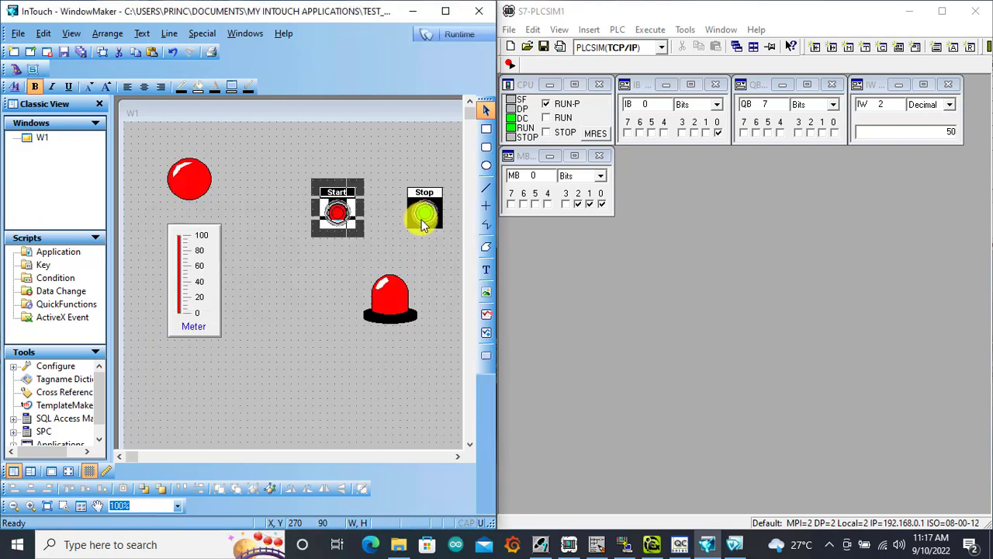
Check the Stop pushbutton's settings and confirm them with the Reverse action
click(423, 211)
double_click(423, 211)
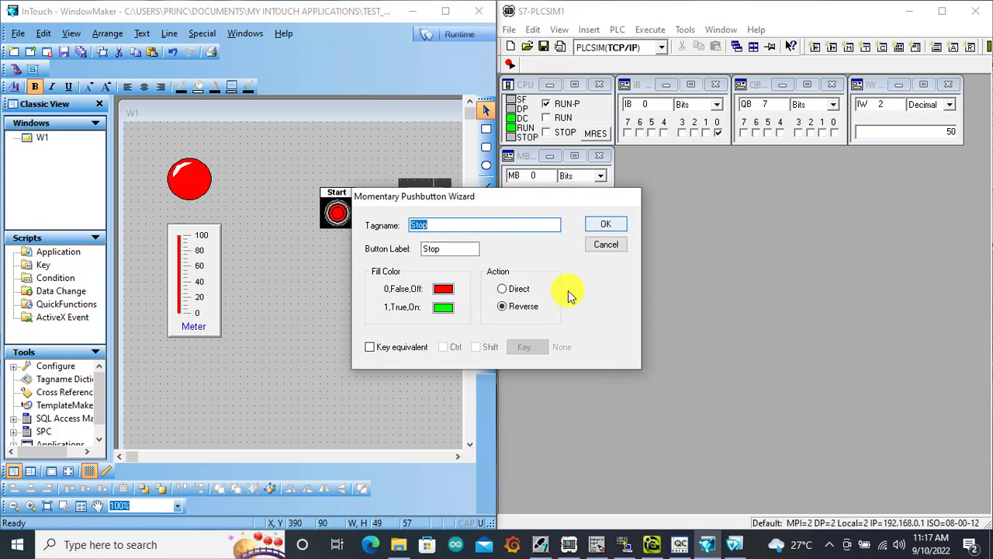
click(606, 224)
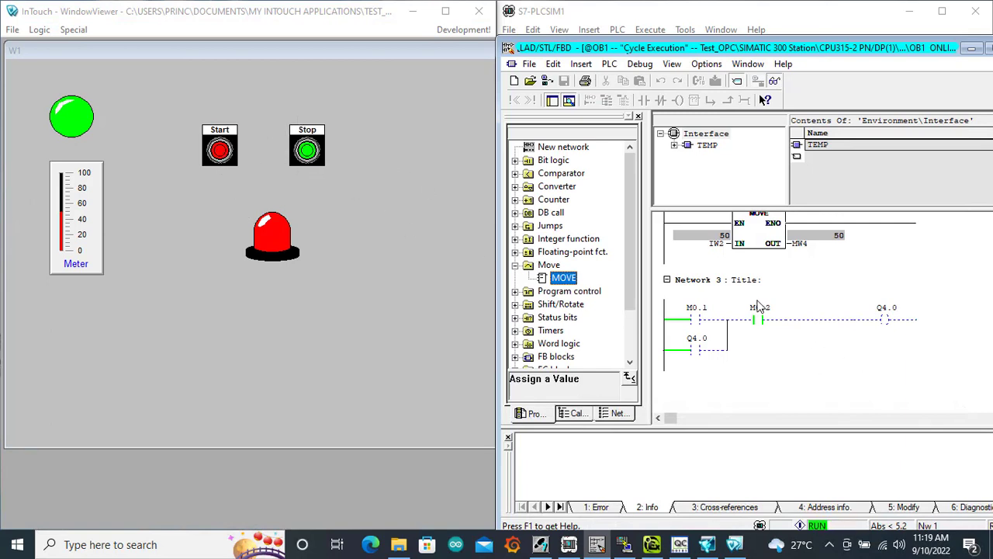
Operate the Stop pushbutton in the runtime and watch contact M0.2 in the online OB1 ladder
click(308, 153)
click(310, 155)
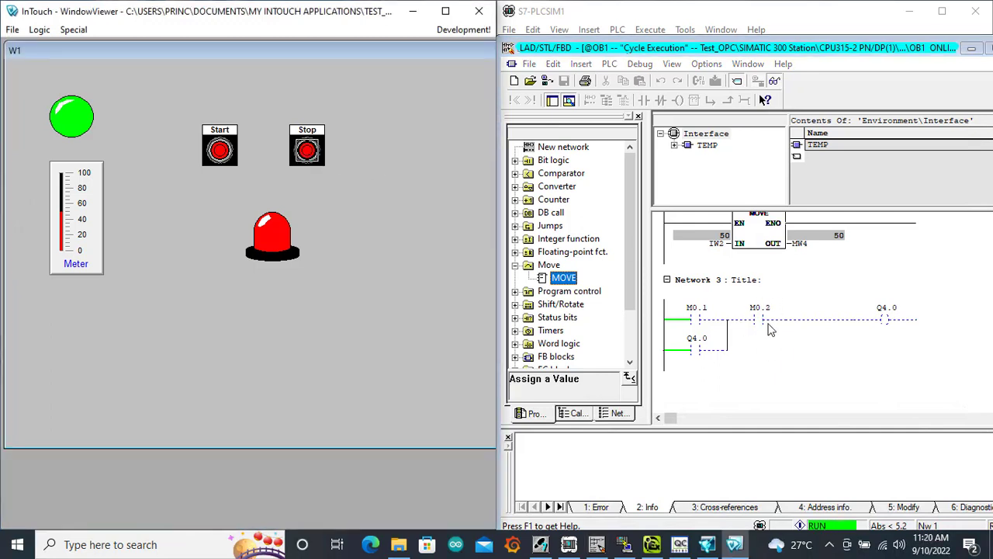
click(302, 162)
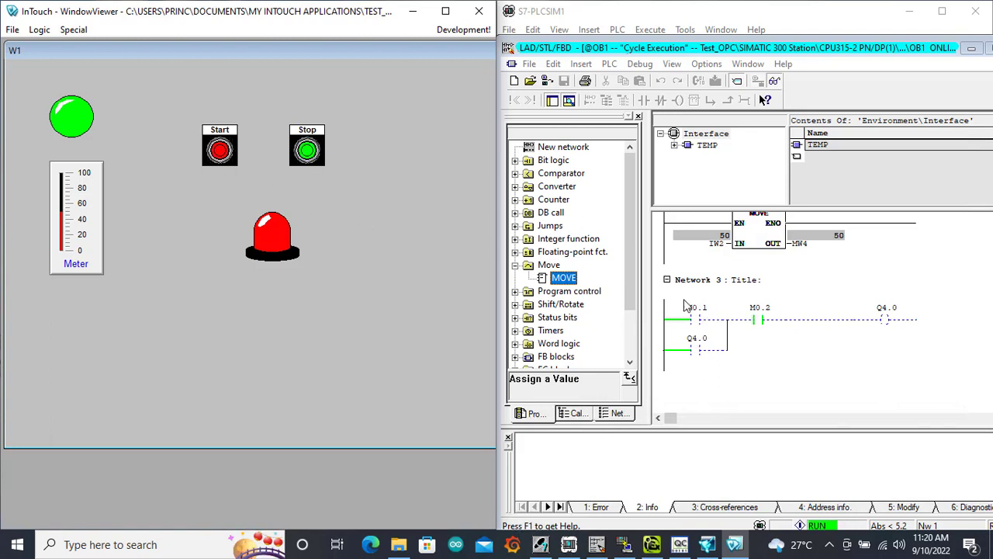
Operate the Start and Stop pushbuttons in turn to test switching the Pump light and coil Q4.0 on and off
click(221, 153)
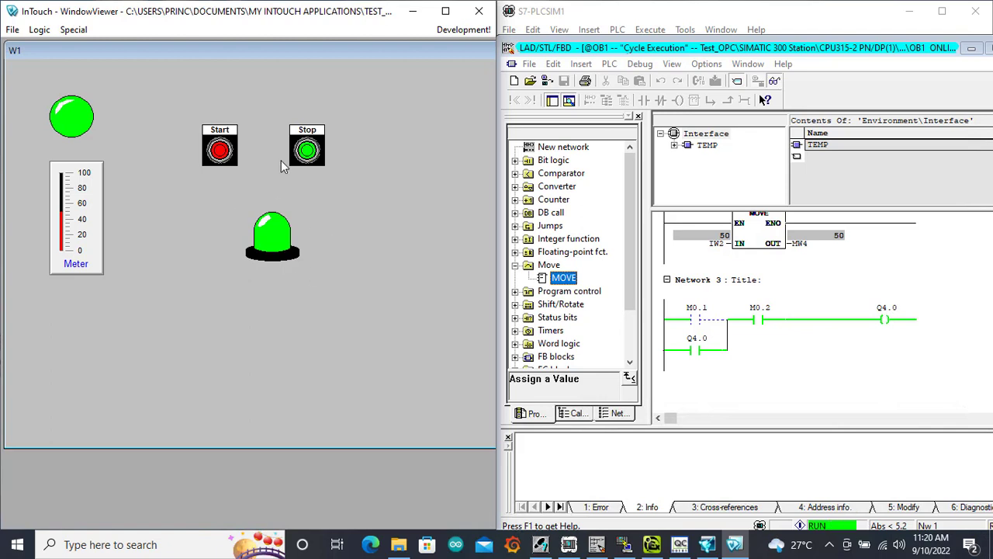
click(307, 154)
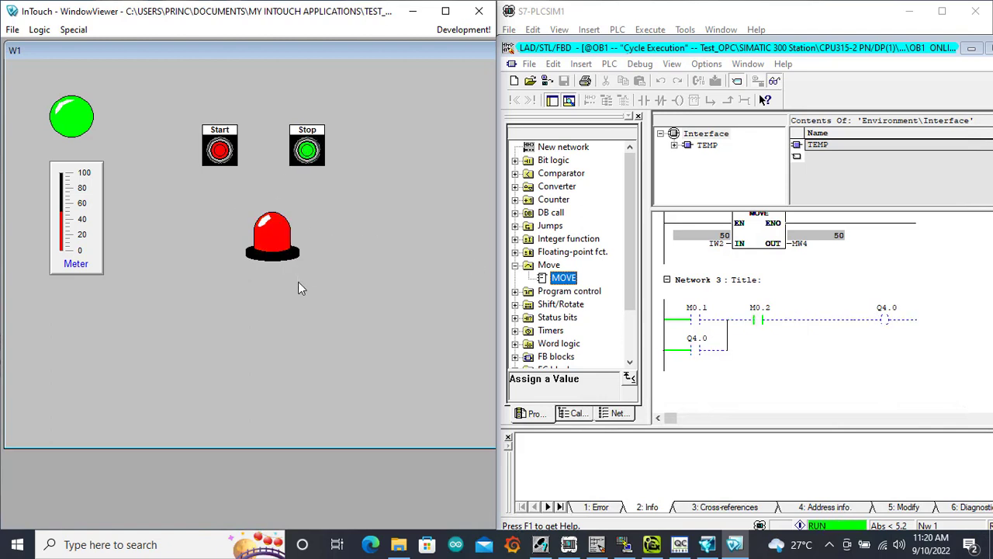
click(219, 151)
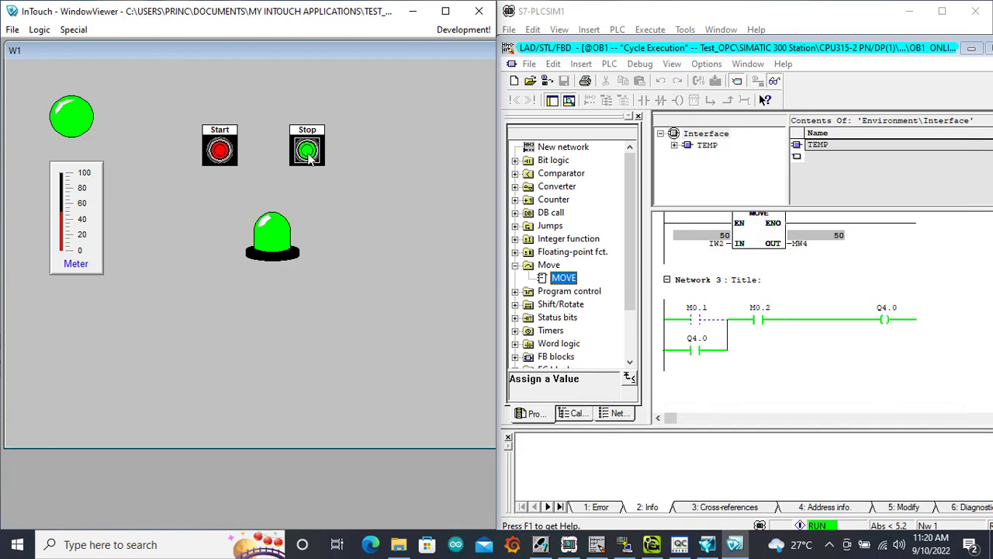
click(219, 152)
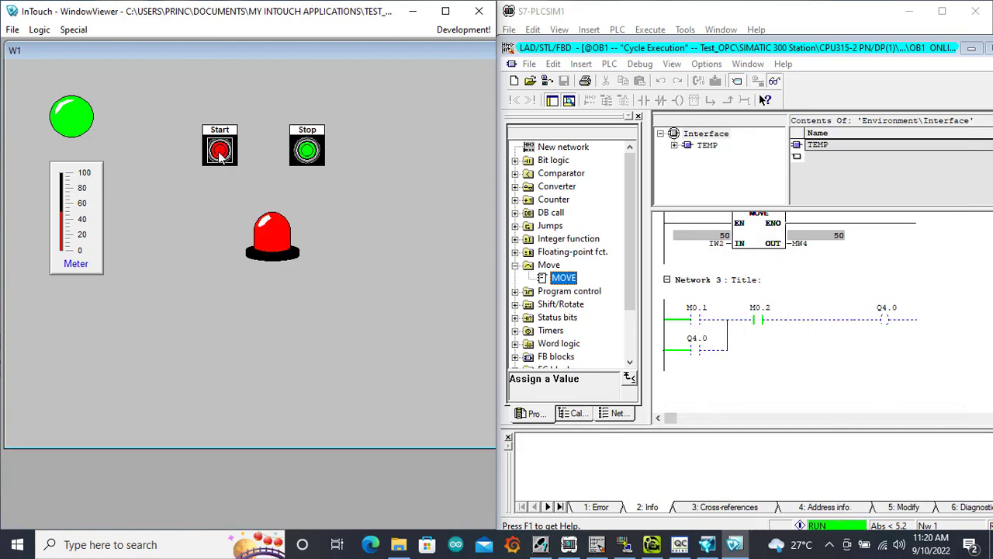
click(313, 156)
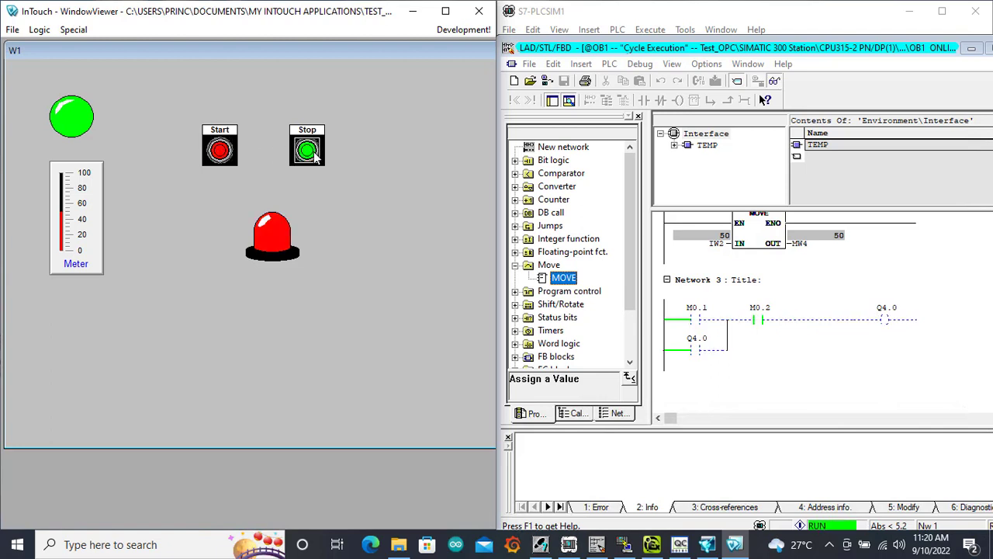